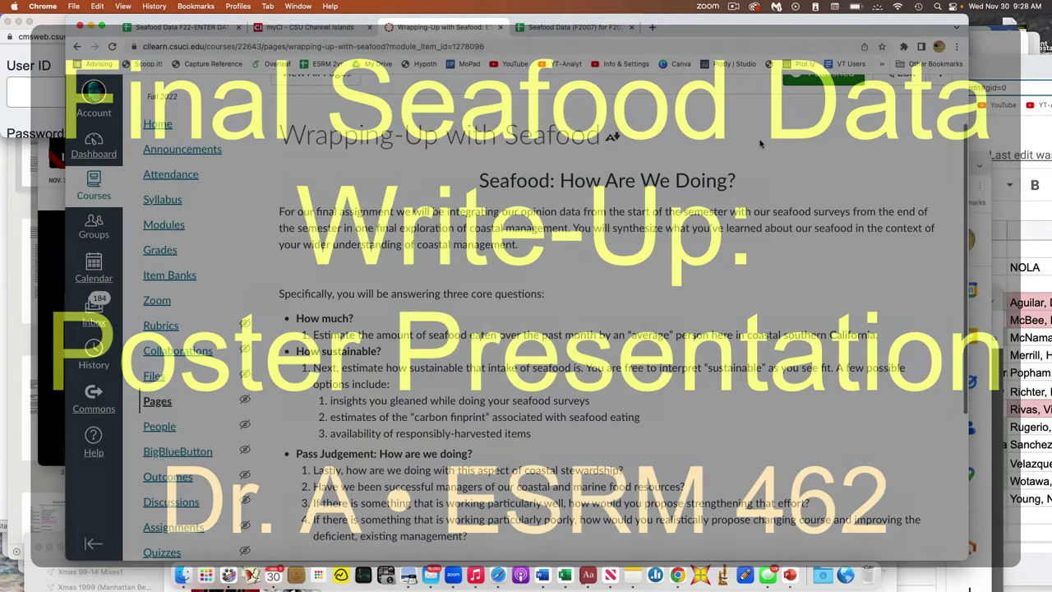
- Highlight the How much? and How sustainable? core questions on the assignment page
scroll(761, 144, down, 1)
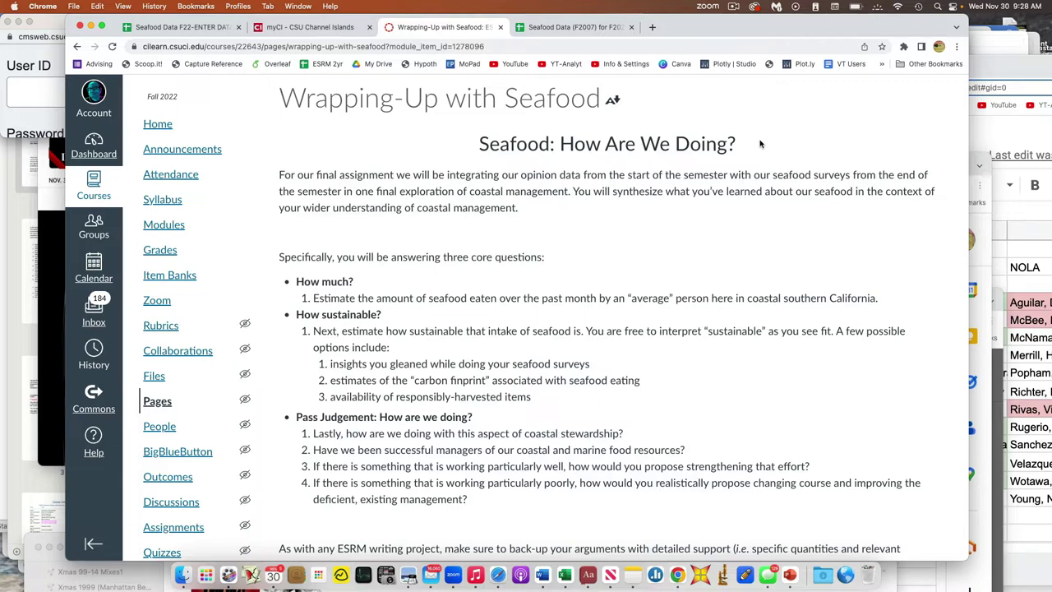
scroll(494, 190, down, 2)
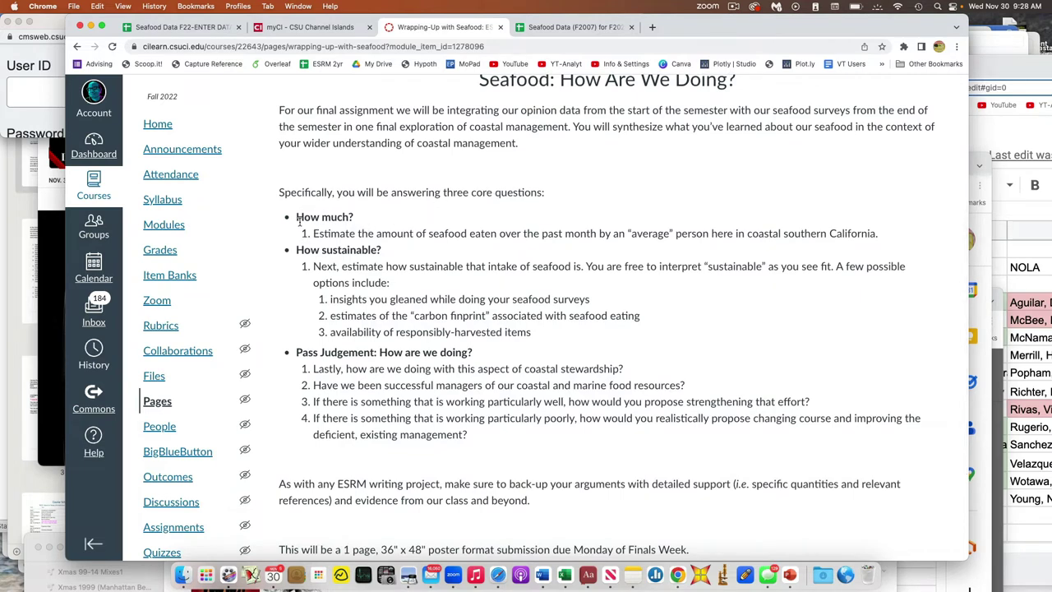
drag(299, 218, 531, 333)
scroll(531, 333, down, 1)
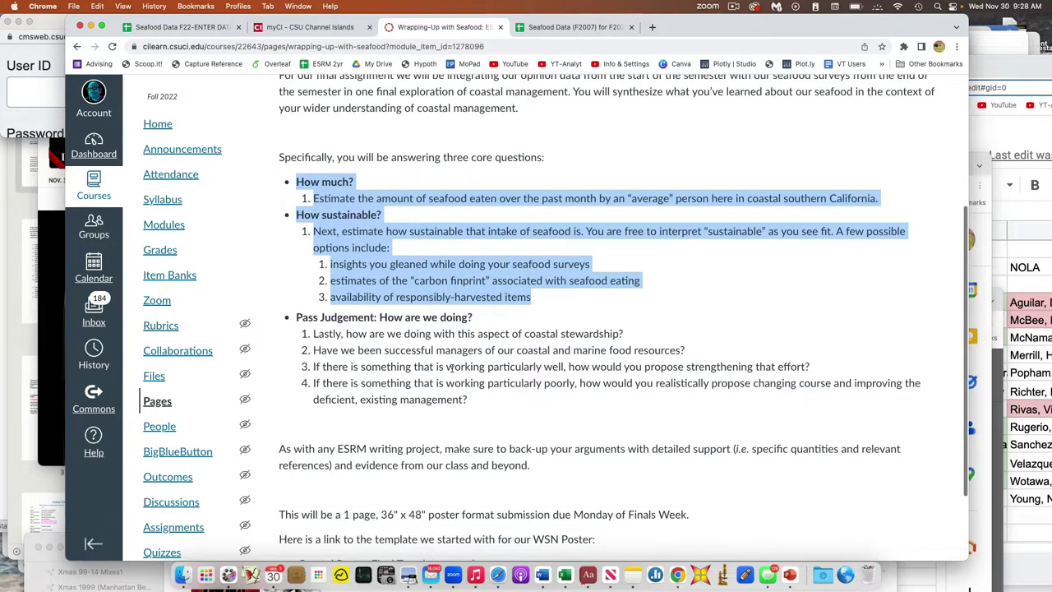
drag(297, 316, 495, 402)
drag(298, 181, 543, 296)
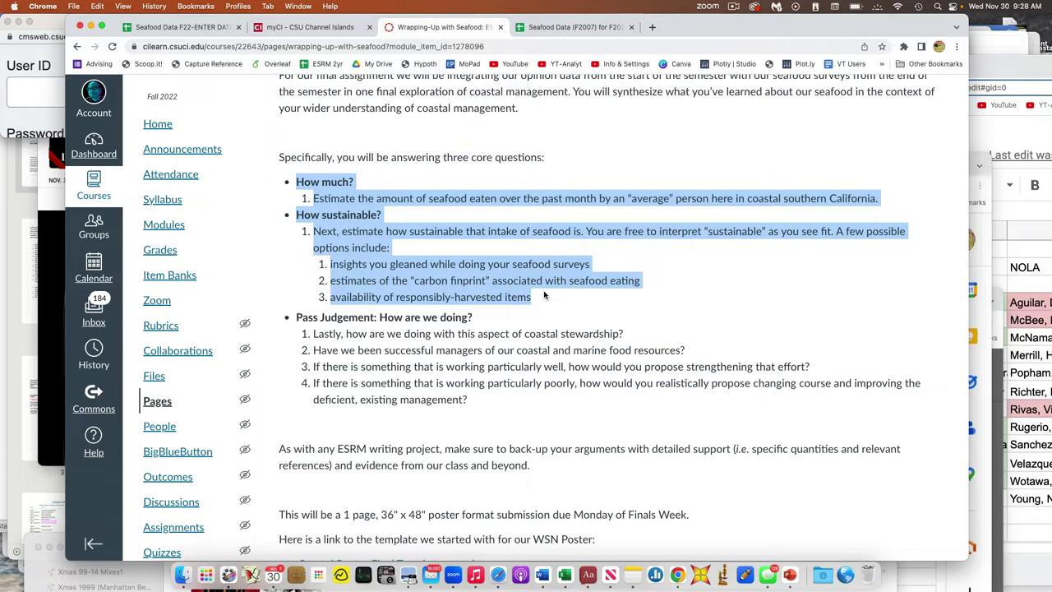
click(299, 181)
drag(300, 182, 555, 295)
scroll(556, 294, down, 3)
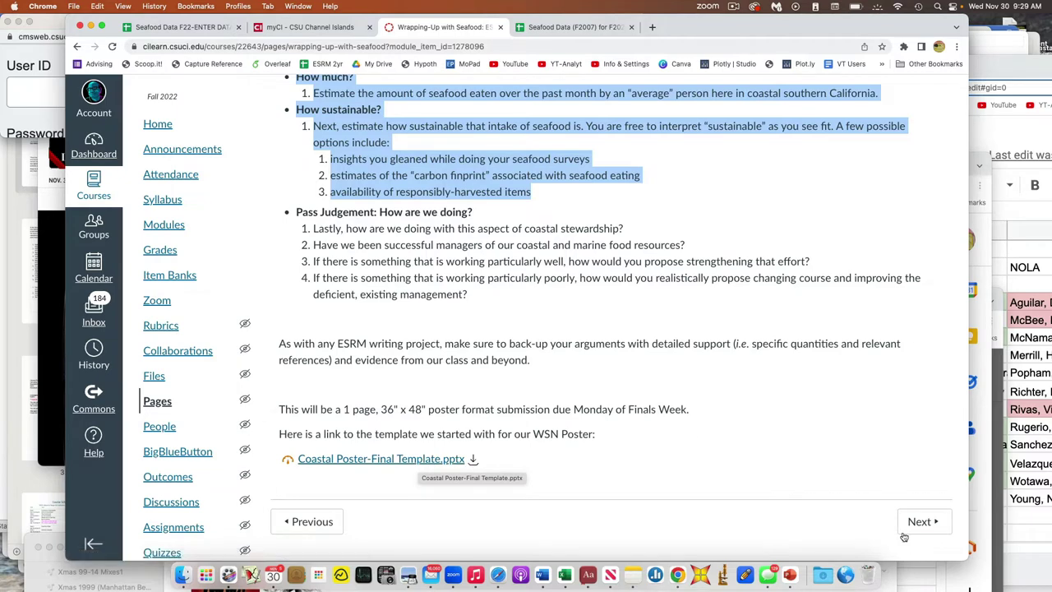
scroll(812, 401, up, 2)
scroll(812, 401, up, 1)
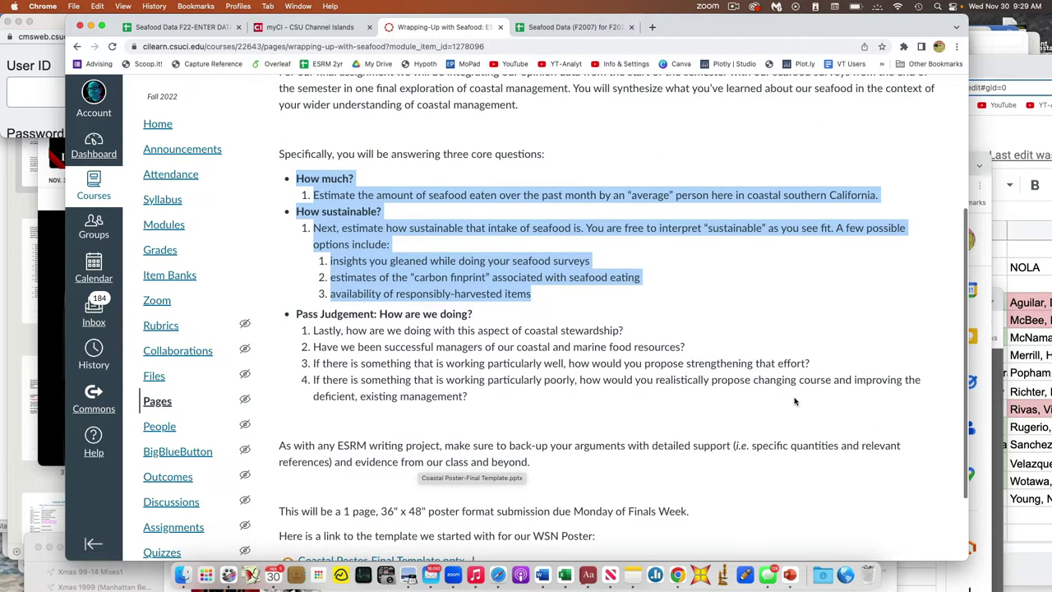
click(375, 184)
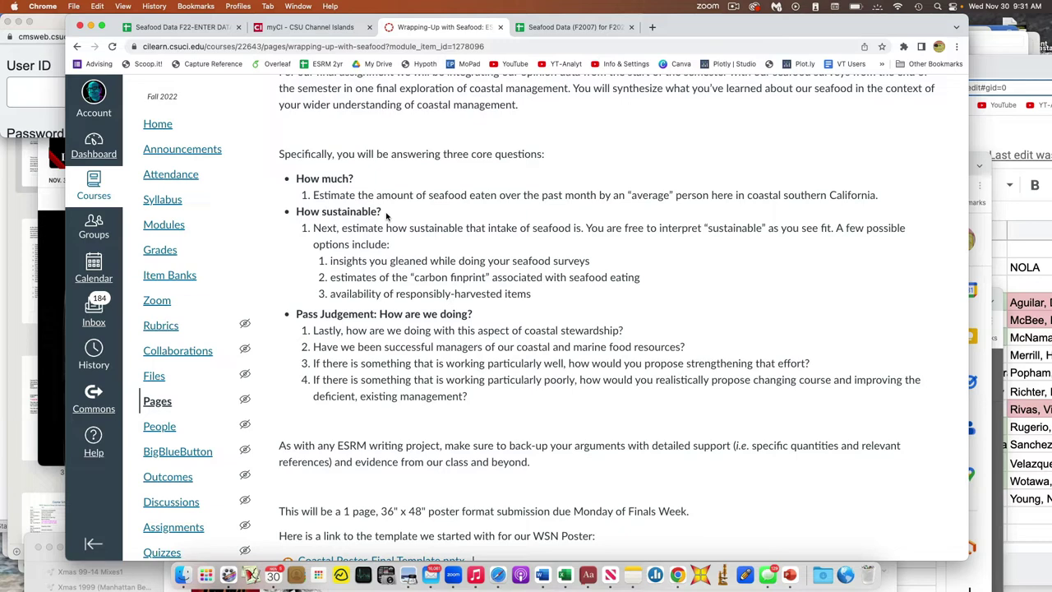
- Go to the Data for Final Assessment page and open the Seafood Data spreadsheet
scroll(386, 214, down, 3)
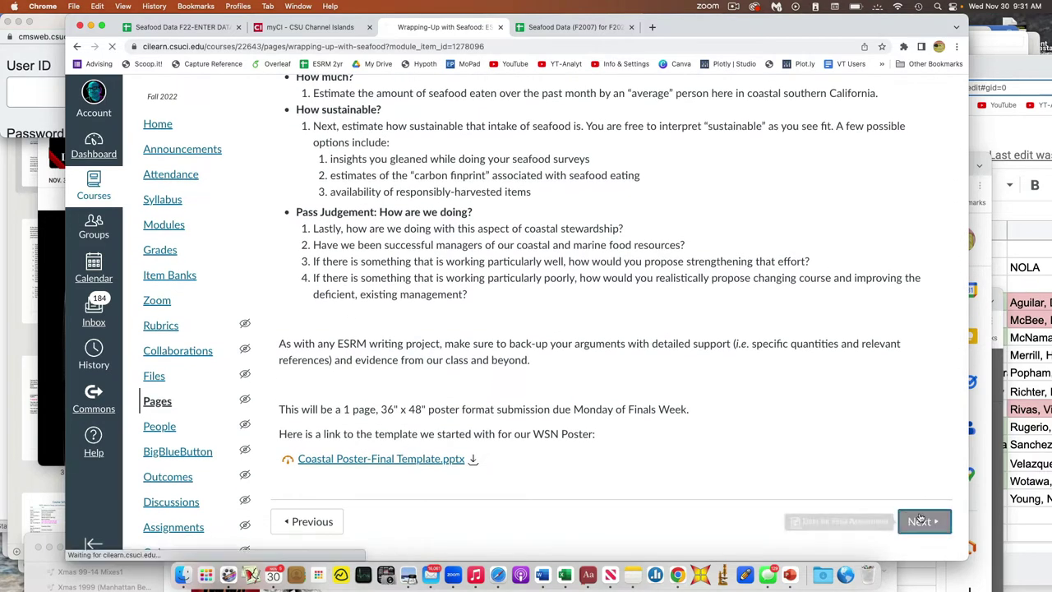
click(920, 521)
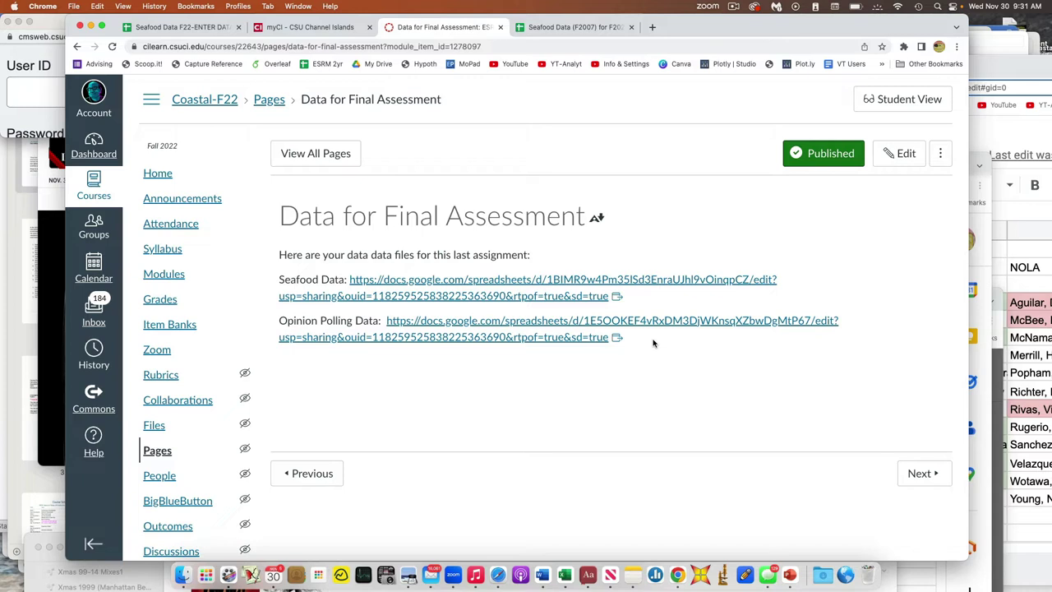
click(510, 287)
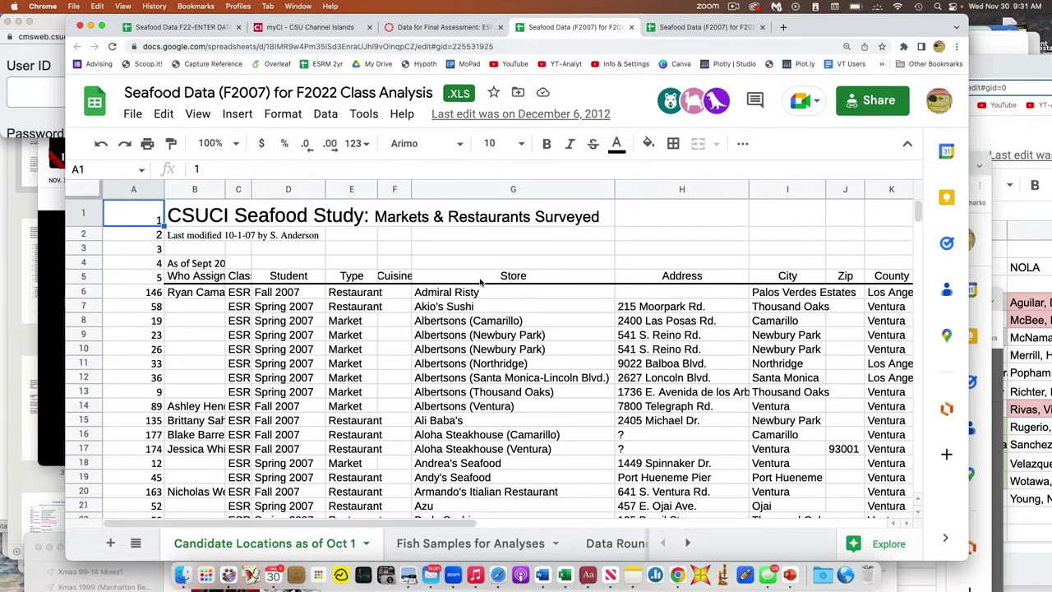
- Bring the hidden sheet tabs into view and switch to Market Quant (F07)
scroll(481, 282, down, 2)
scroll(481, 282, down, 2)
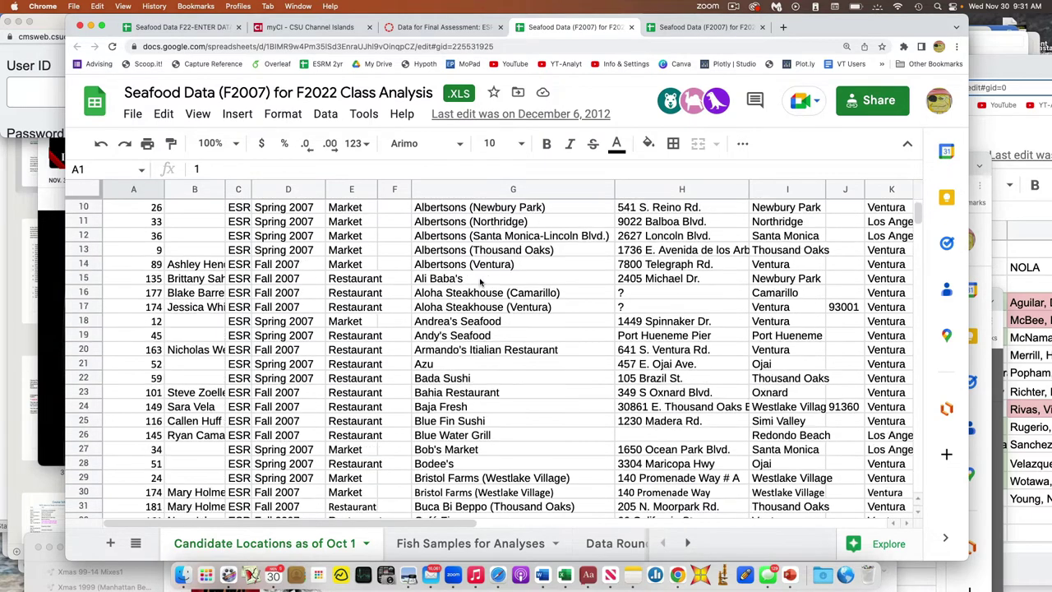
scroll(481, 282, up, 5)
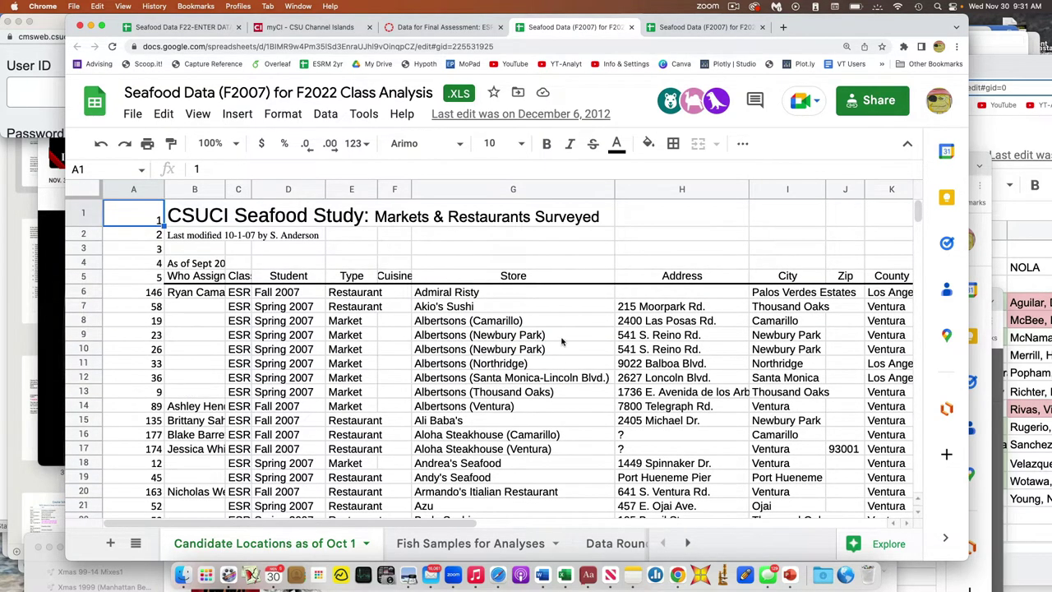
scroll(567, 338, right, 5)
scroll(567, 339, left, 5)
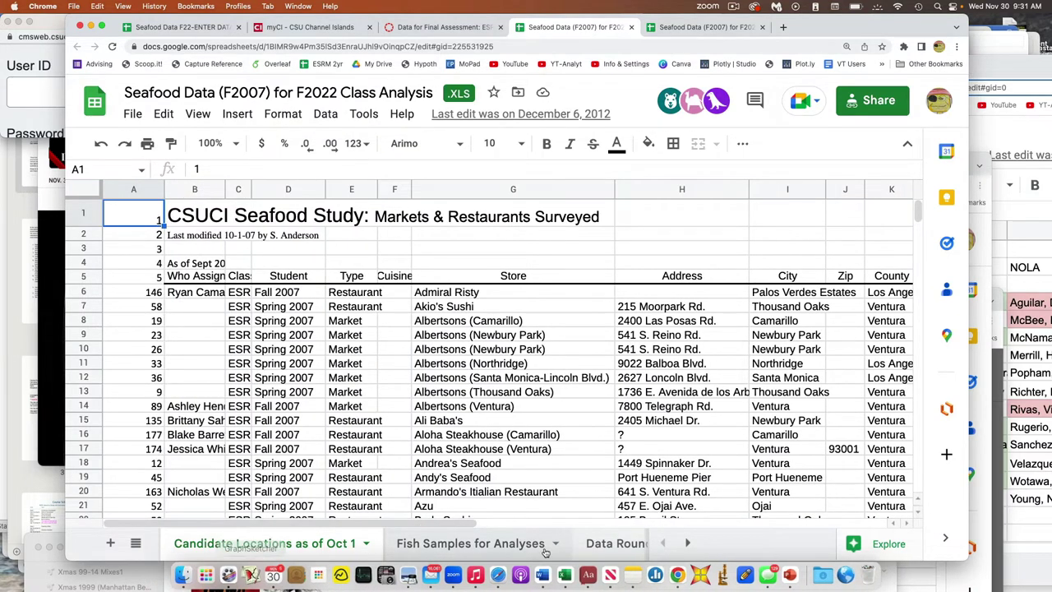
click(687, 543)
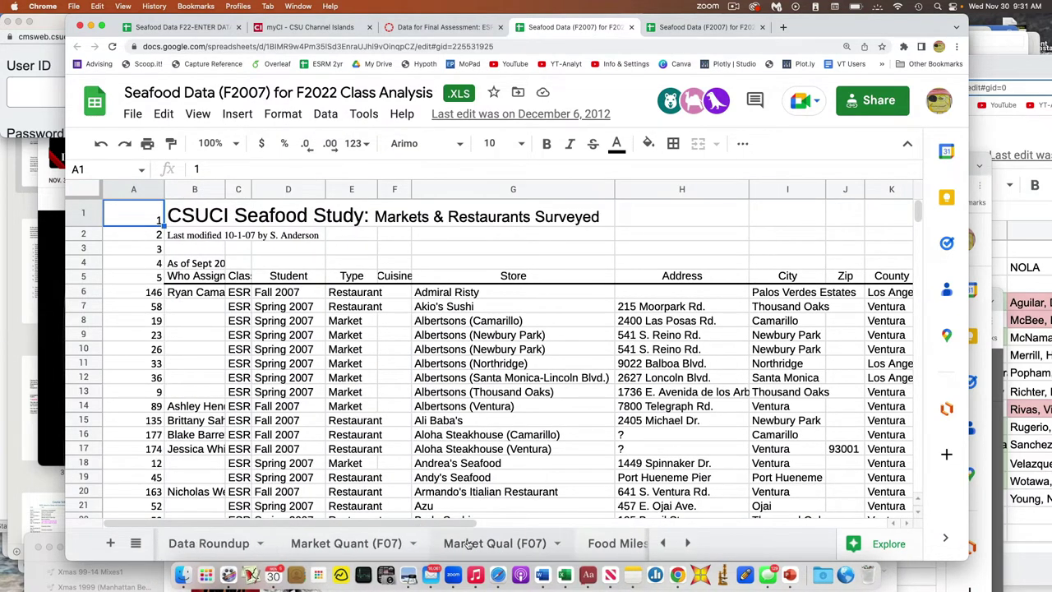
click(378, 544)
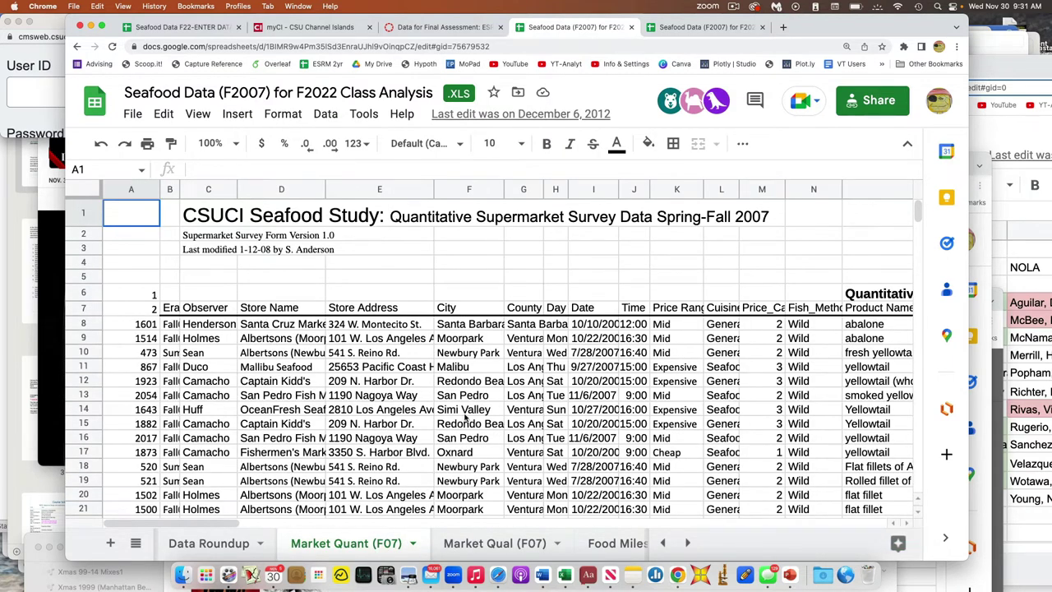
- Scroll across the Market Quant (F07) product, species, taxonomy and price columns
scroll(465, 417, right, 2)
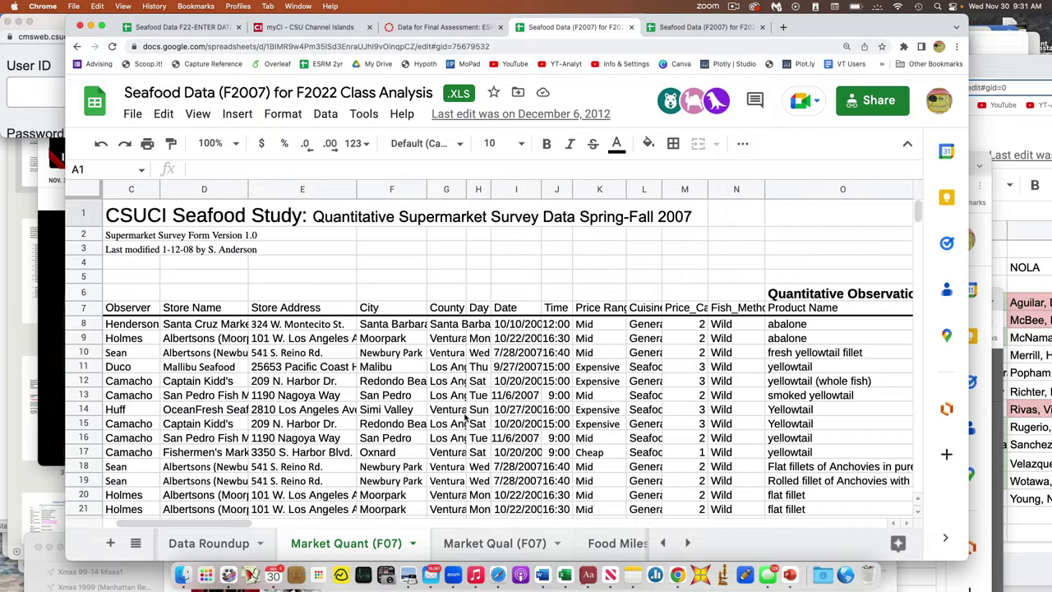
scroll(465, 420, right, 3)
scroll(394, 407, left, 3)
scroll(460, 354, right, 5)
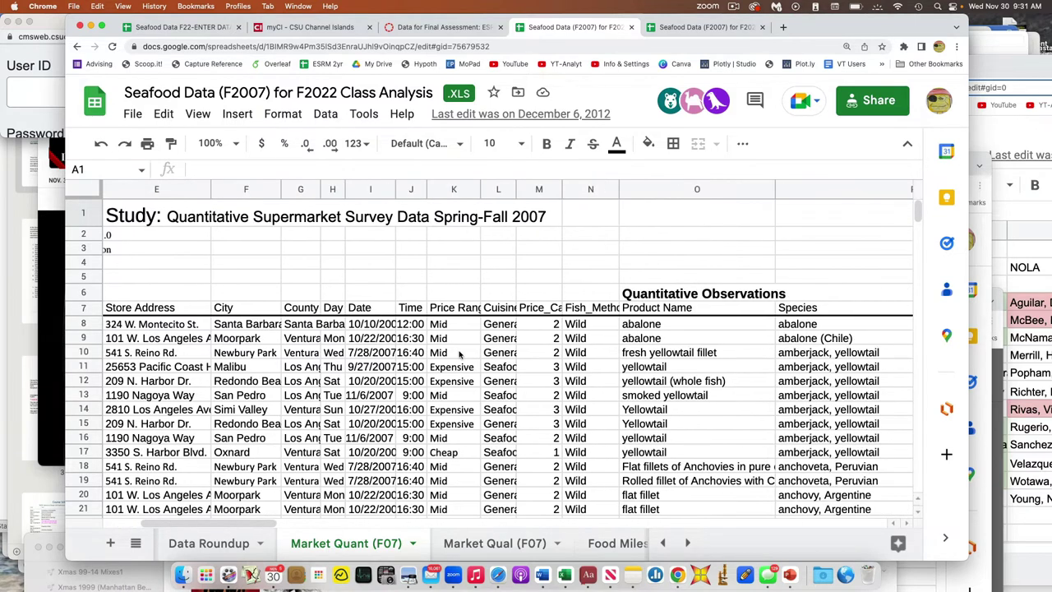
scroll(595, 355, right, 3)
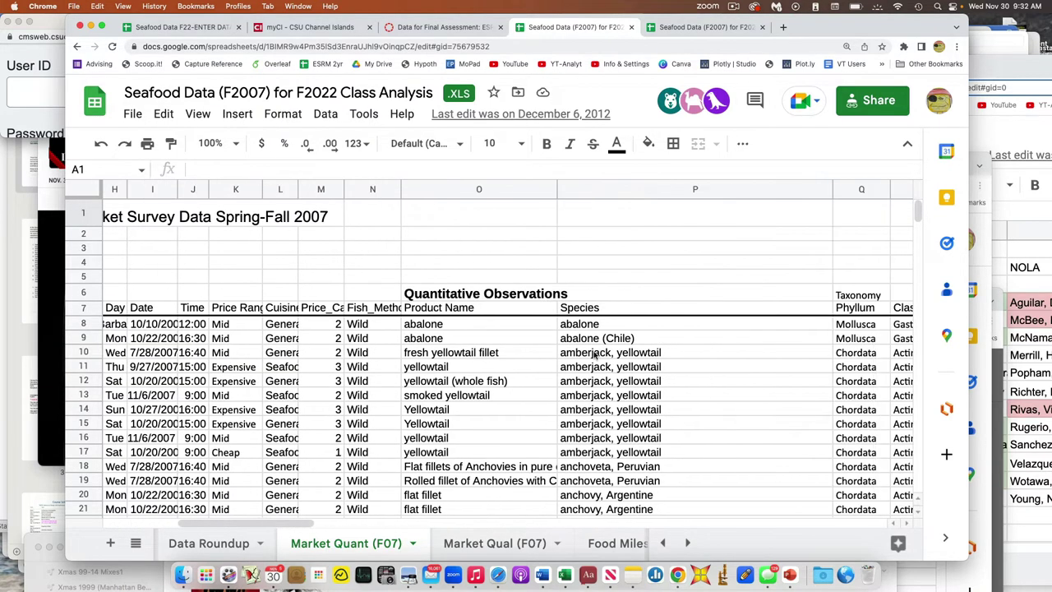
scroll(595, 356, right, 10)
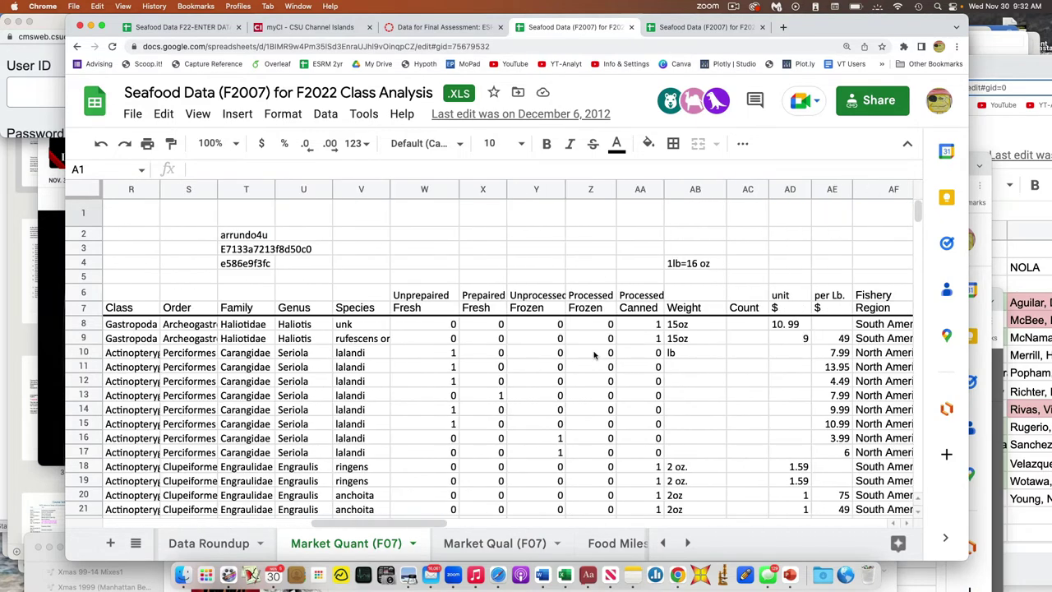
scroll(503, 362, left, 10)
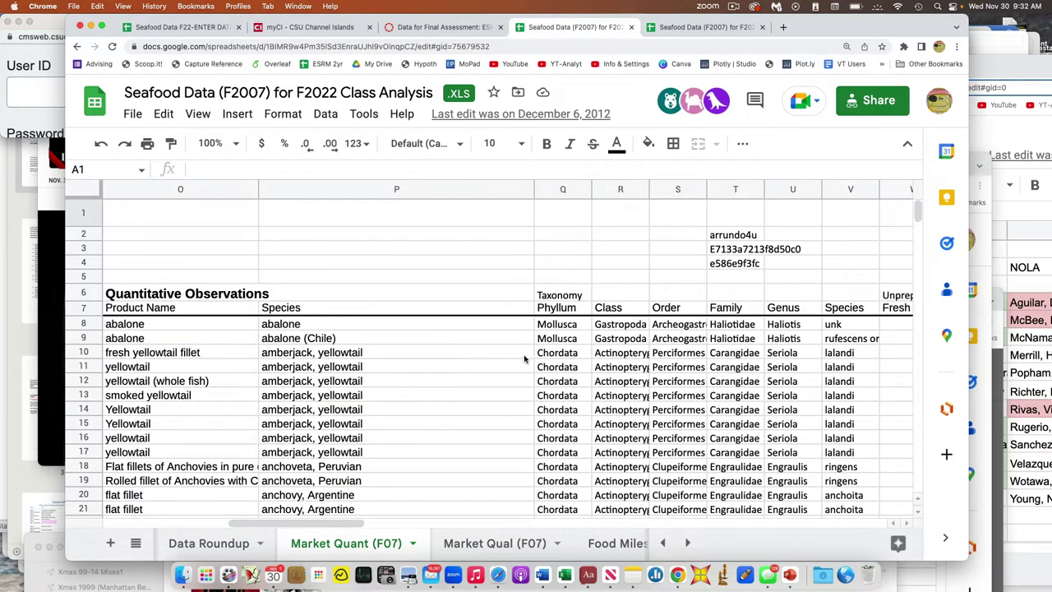
scroll(526, 359, right, 3)
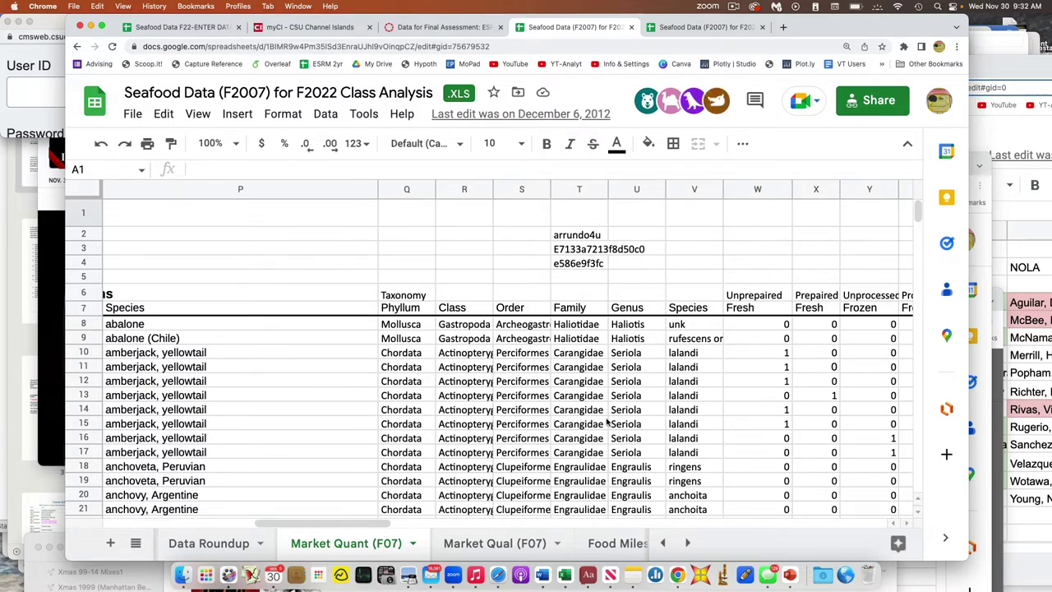
click(417, 372)
key(Right)
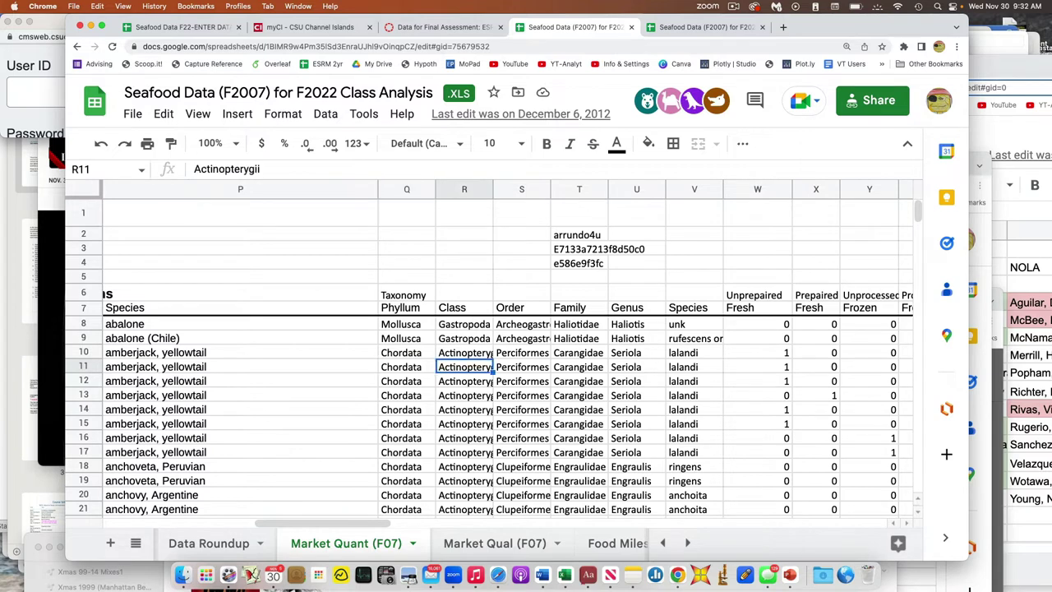
key(Right)
key(Left)
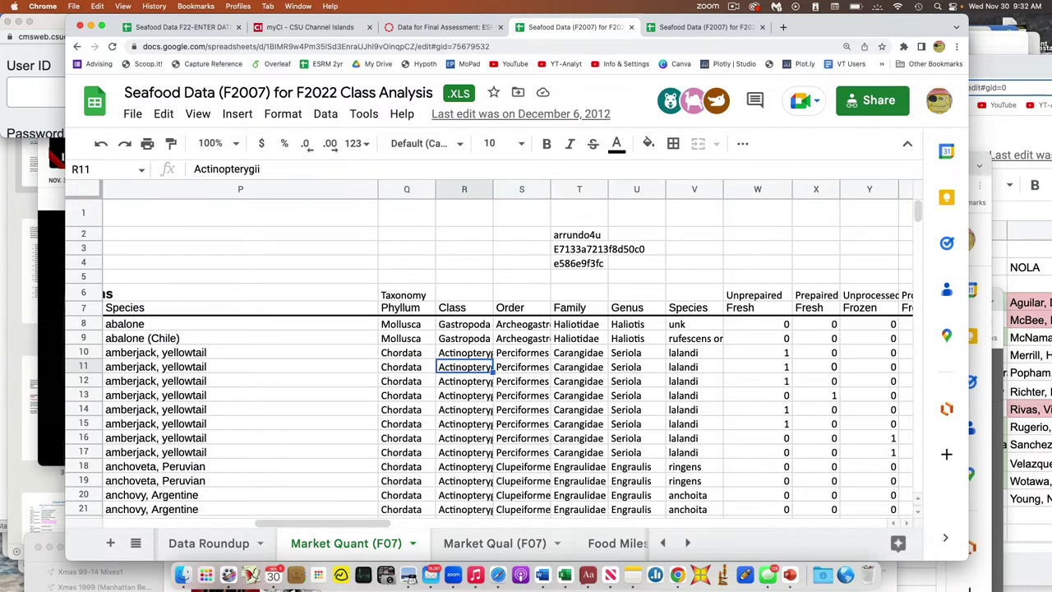
key(Left)
key(Right)
key(Right)
key(Right)
key(Right)
key(Right)
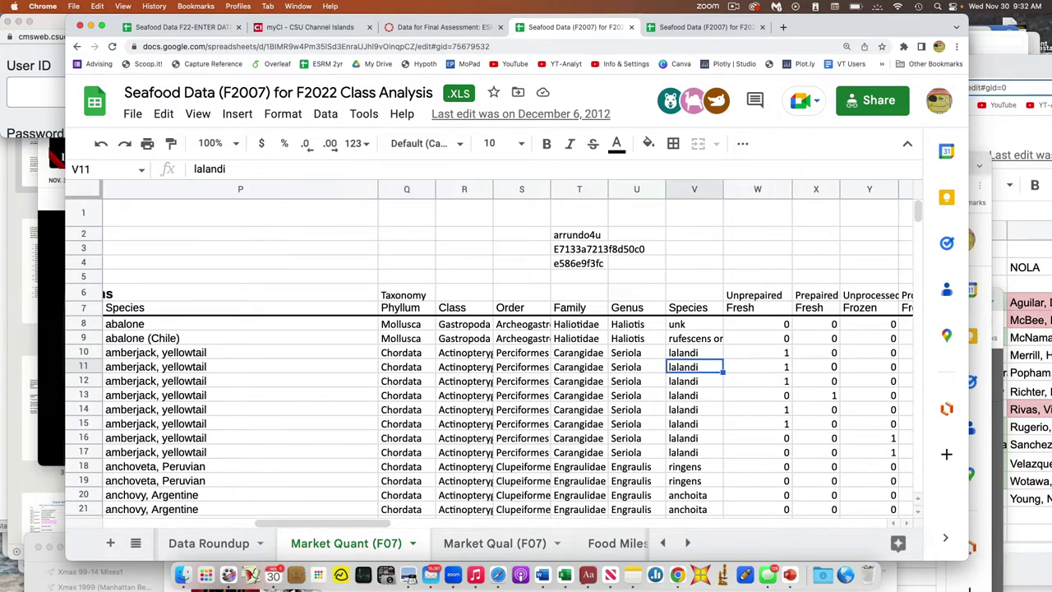
key(Left)
key(Up)
key(Up)
key(Right)
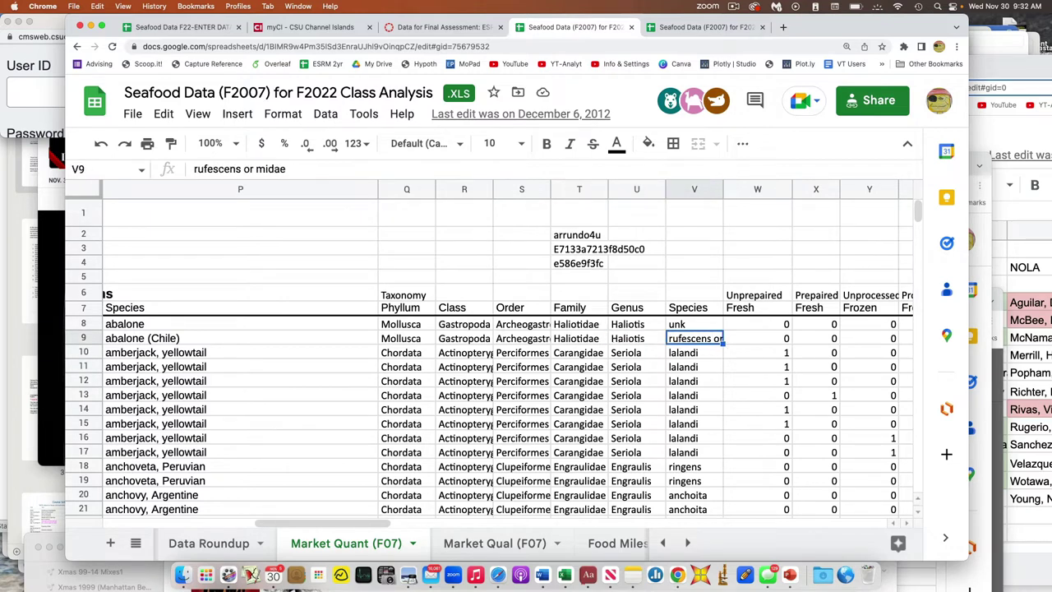
key(Down)
key(Down)
key(Down)
key(Down)
scroll(494, 394, right, 5)
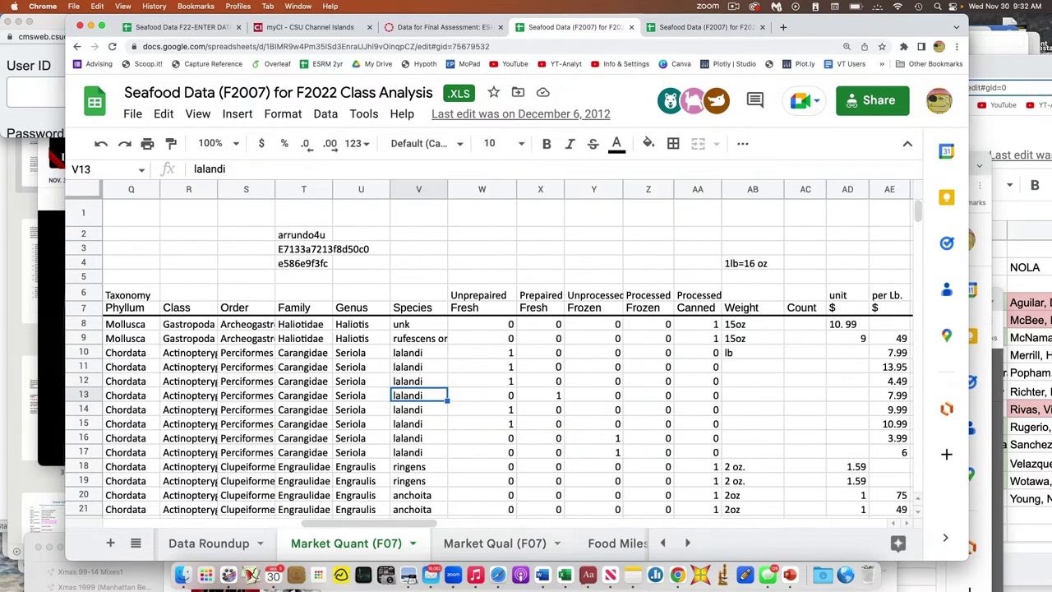
click(449, 328)
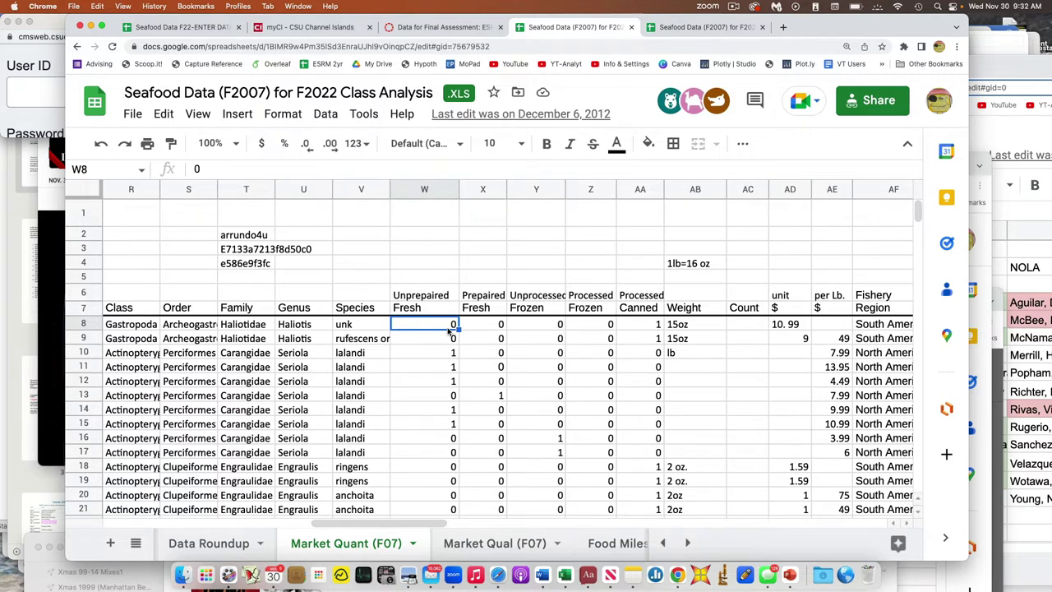
scroll(456, 331, right, 3)
click(713, 370)
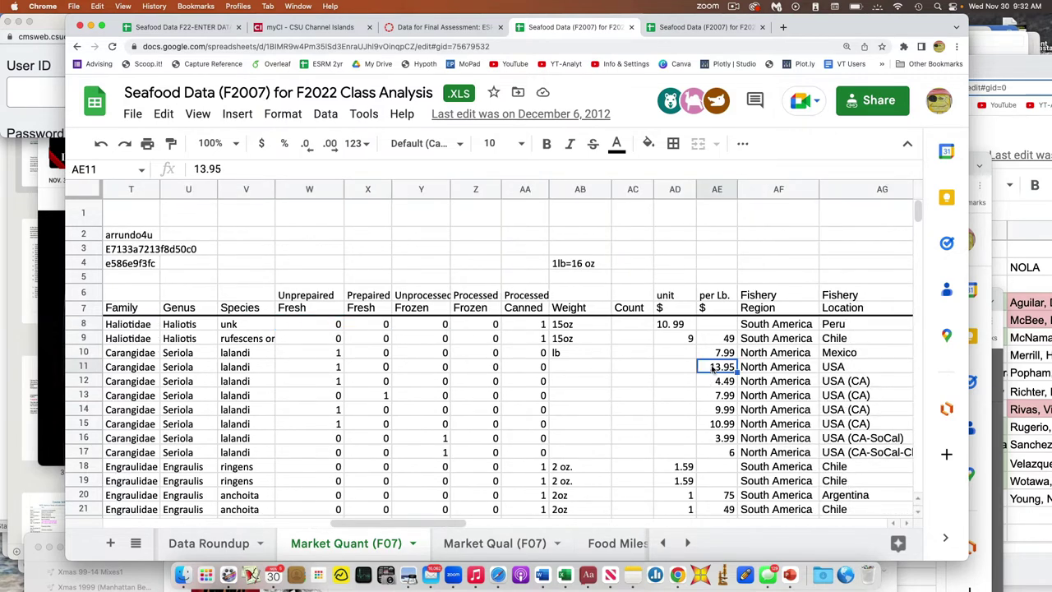
scroll(713, 370, right, 5)
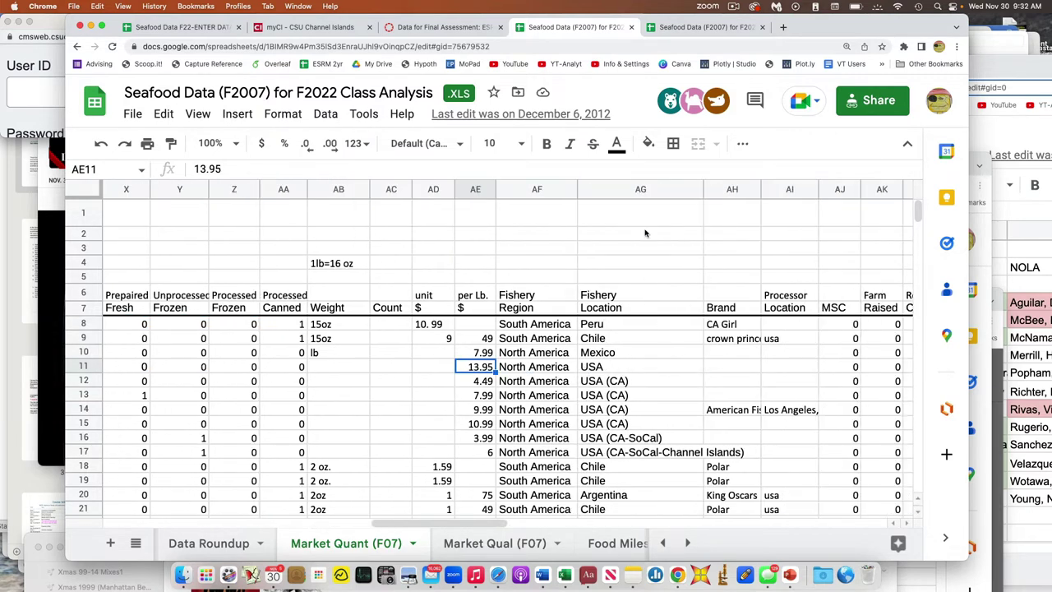
click(641, 189)
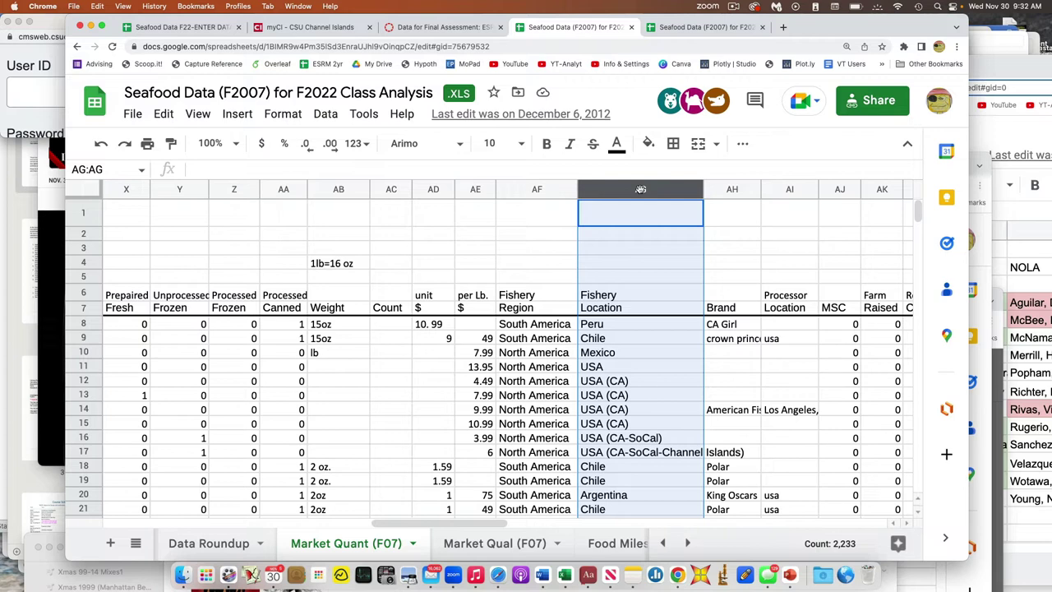
scroll(642, 190, right, 5)
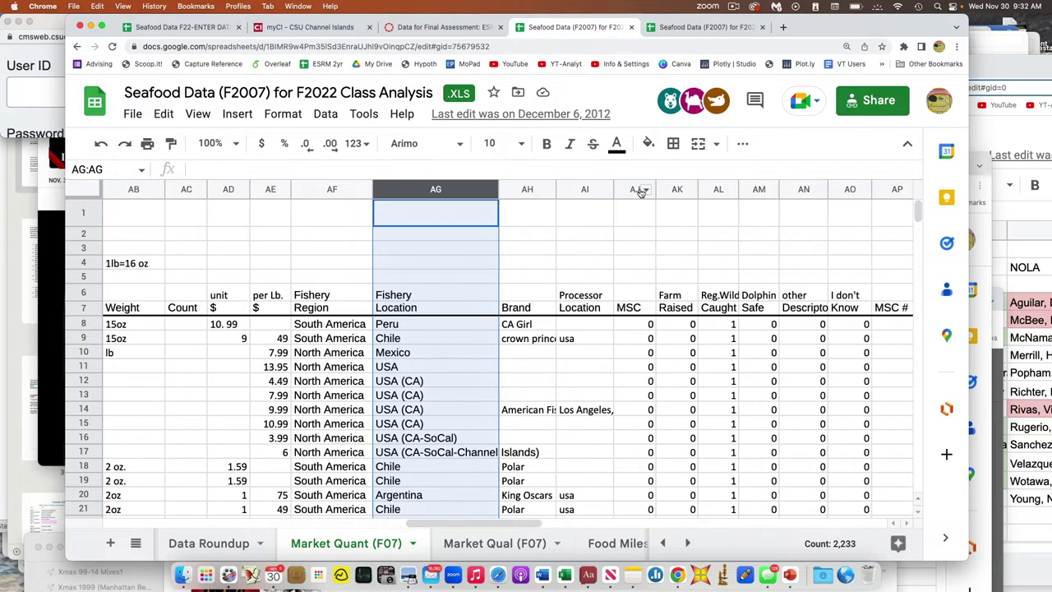
scroll(641, 192, right, 1)
scroll(641, 192, right, 3)
scroll(641, 192, right, 6)
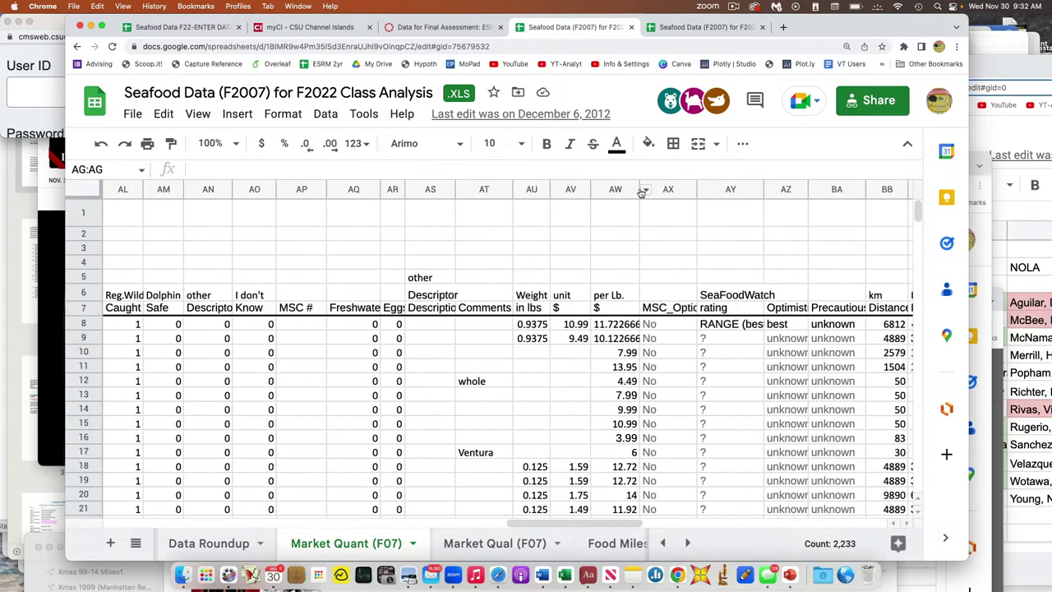
scroll(641, 191, right, 3)
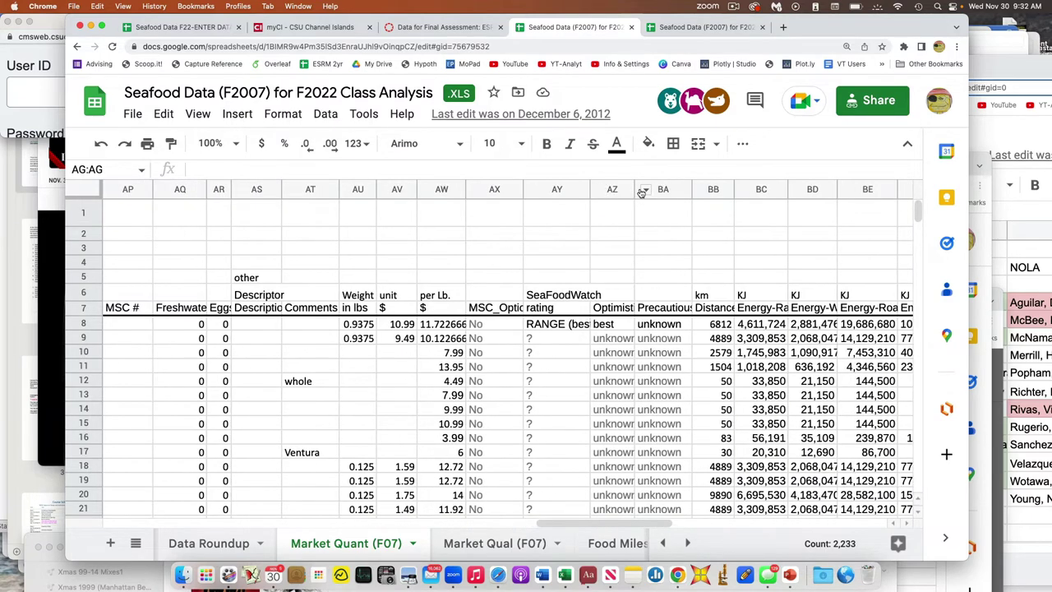
scroll(641, 192, right, 2)
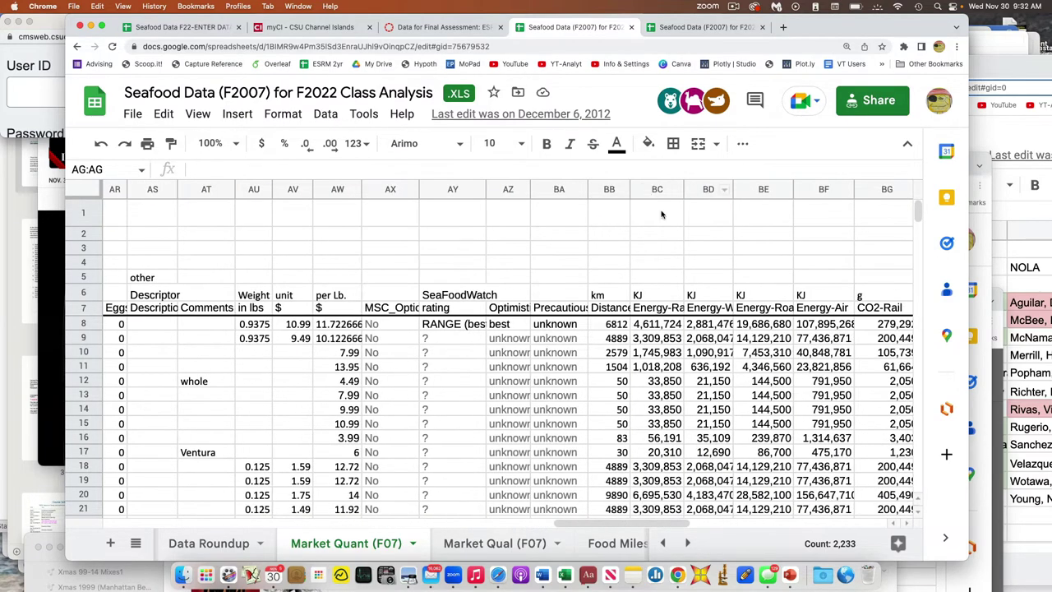
scroll(650, 235, right, 1)
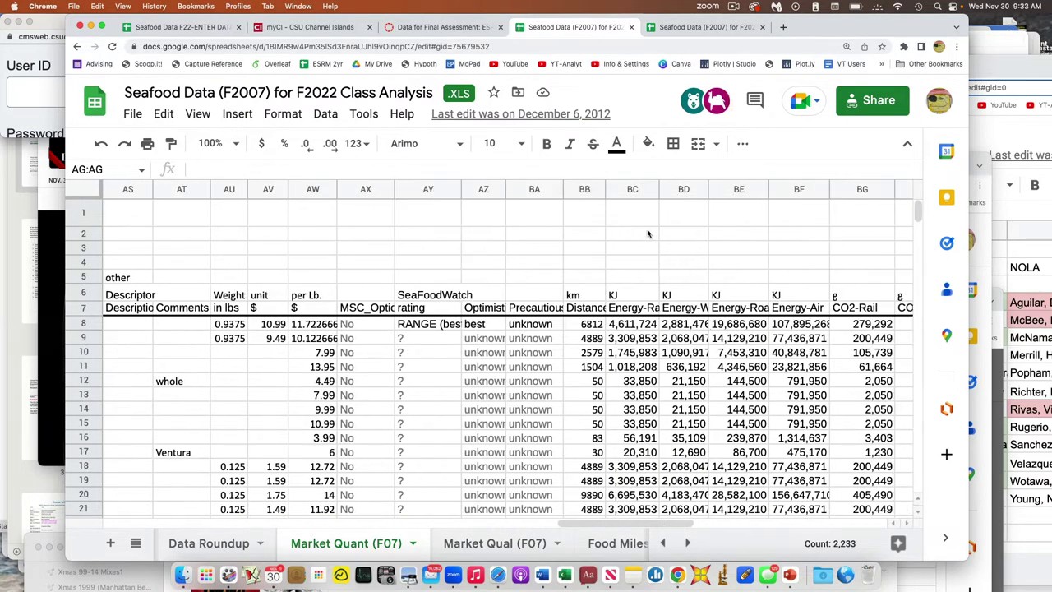
click(333, 328)
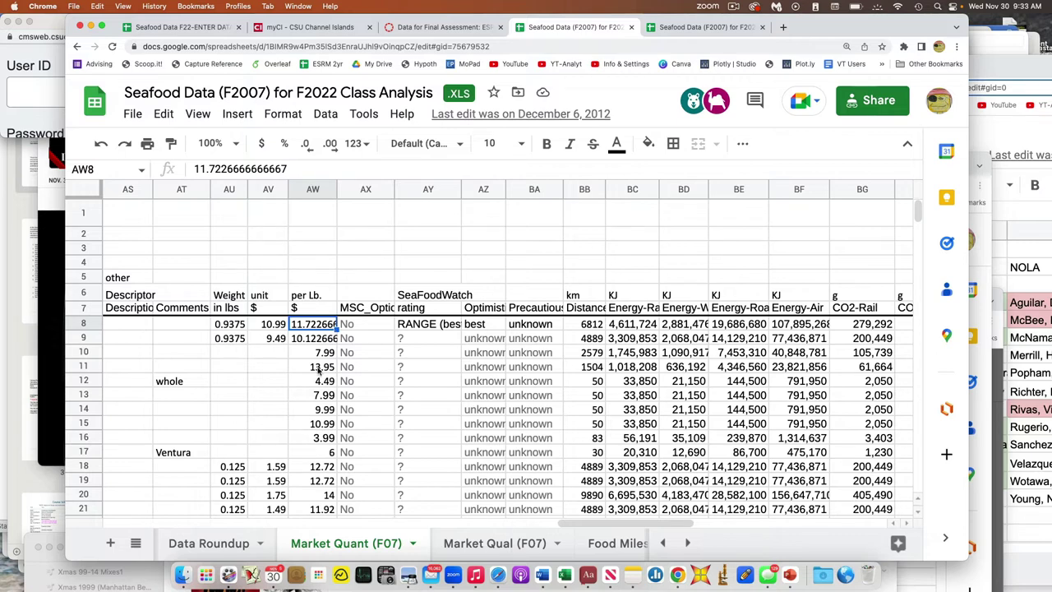
scroll(319, 370, right, 1)
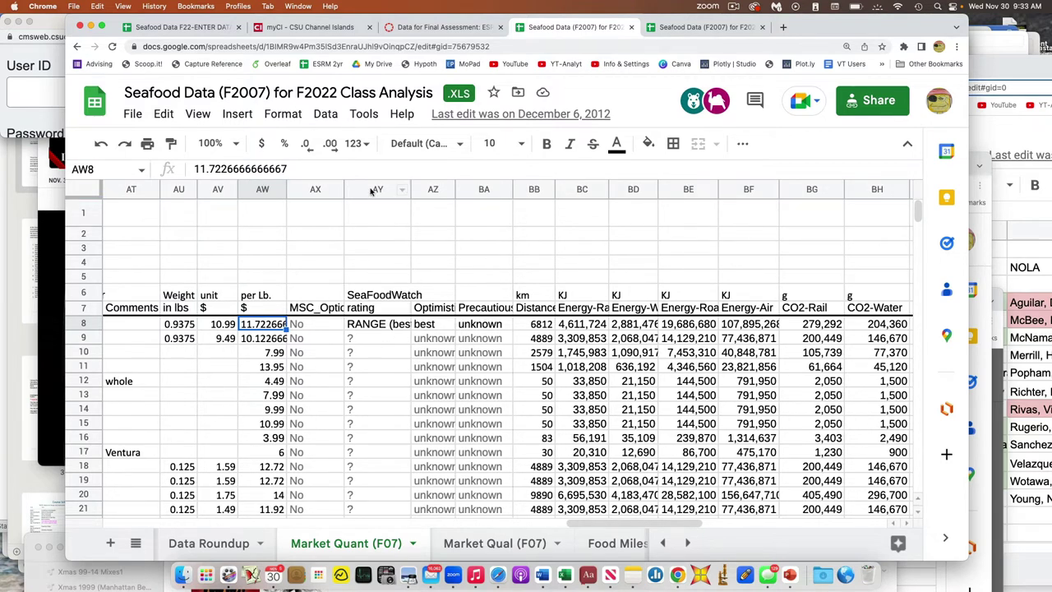
drag(371, 190, 470, 194)
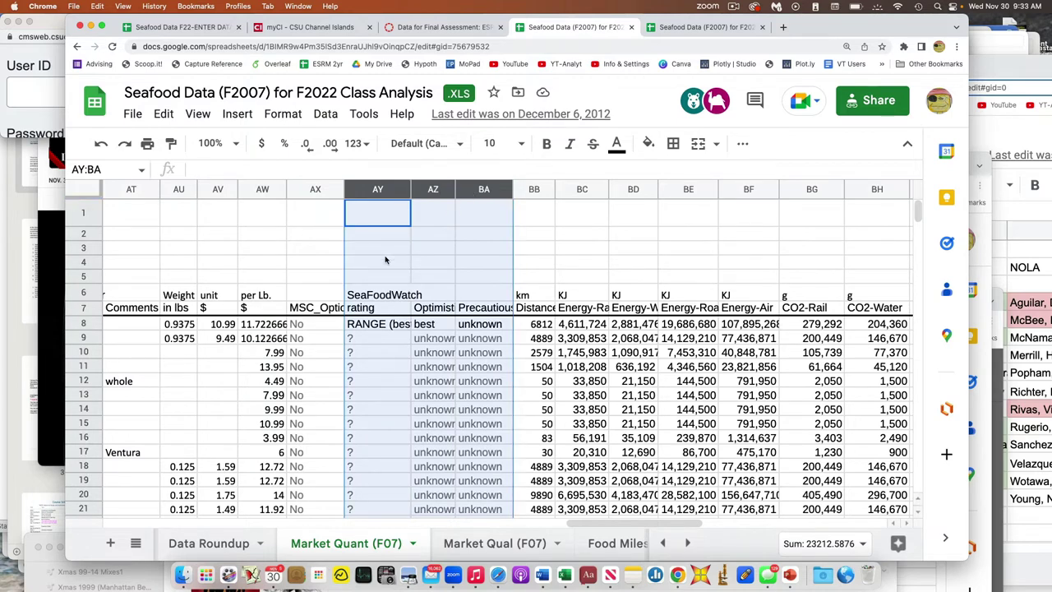
click(323, 306)
click(374, 308)
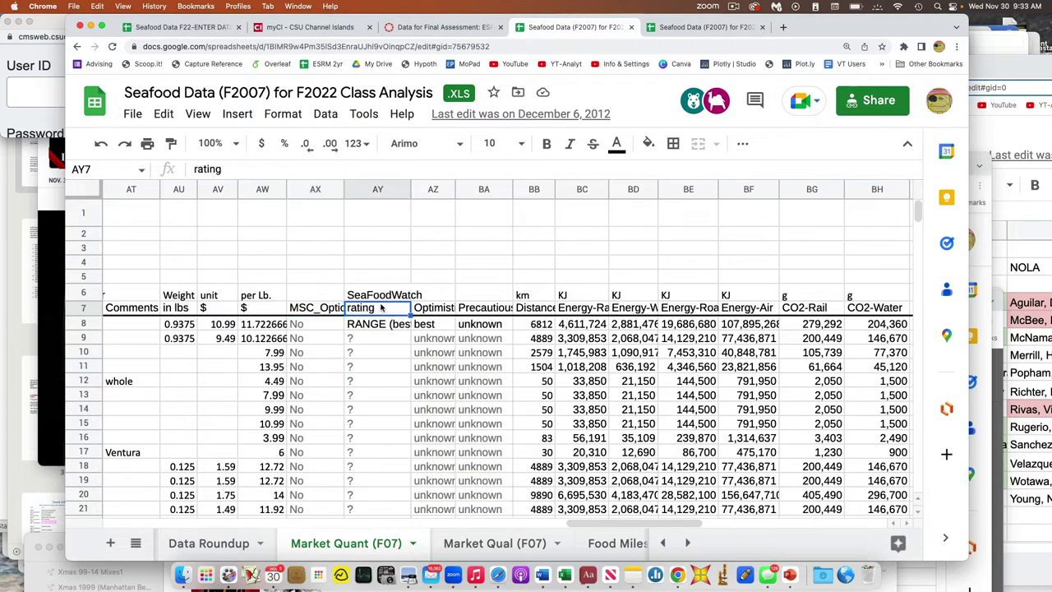
click(436, 311)
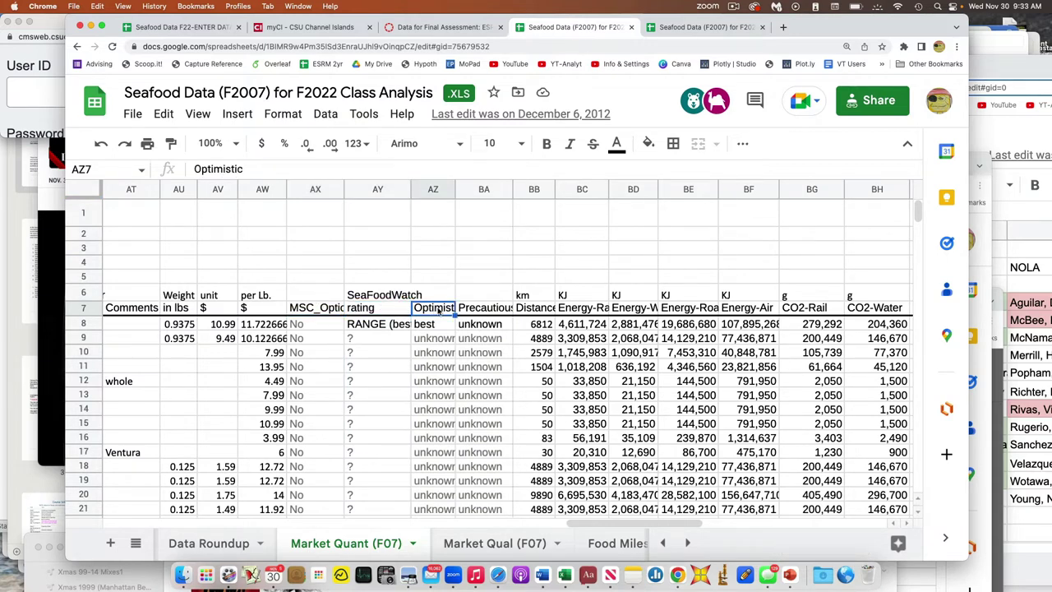
click(434, 351)
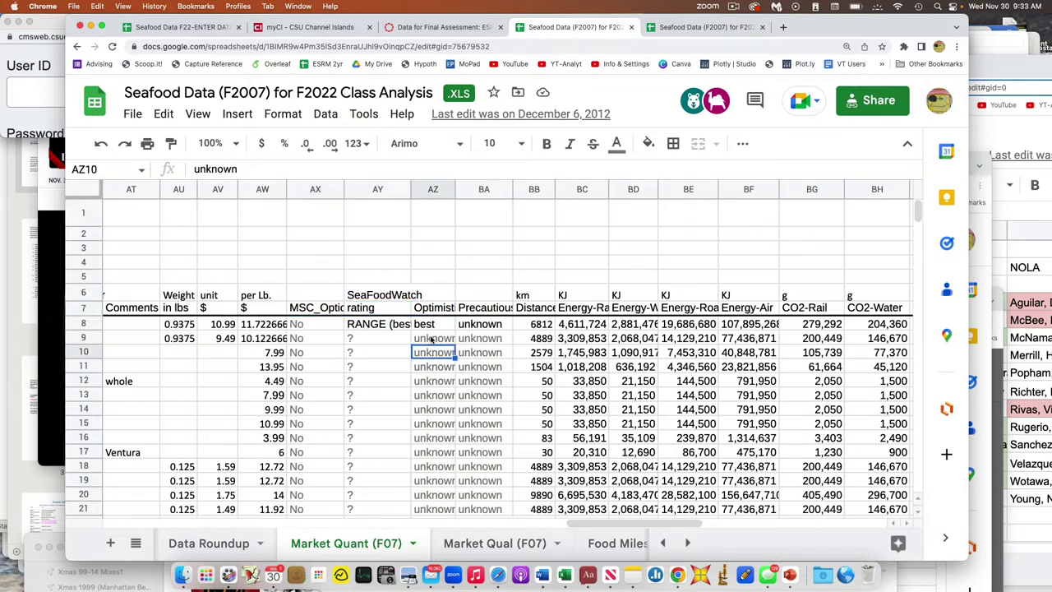
click(435, 325)
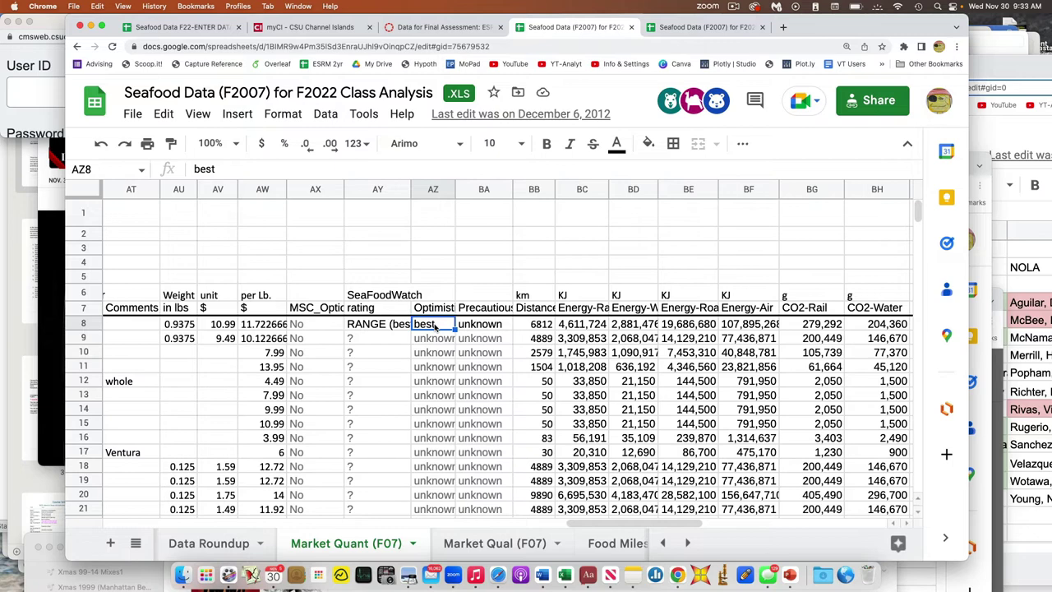
click(433, 190)
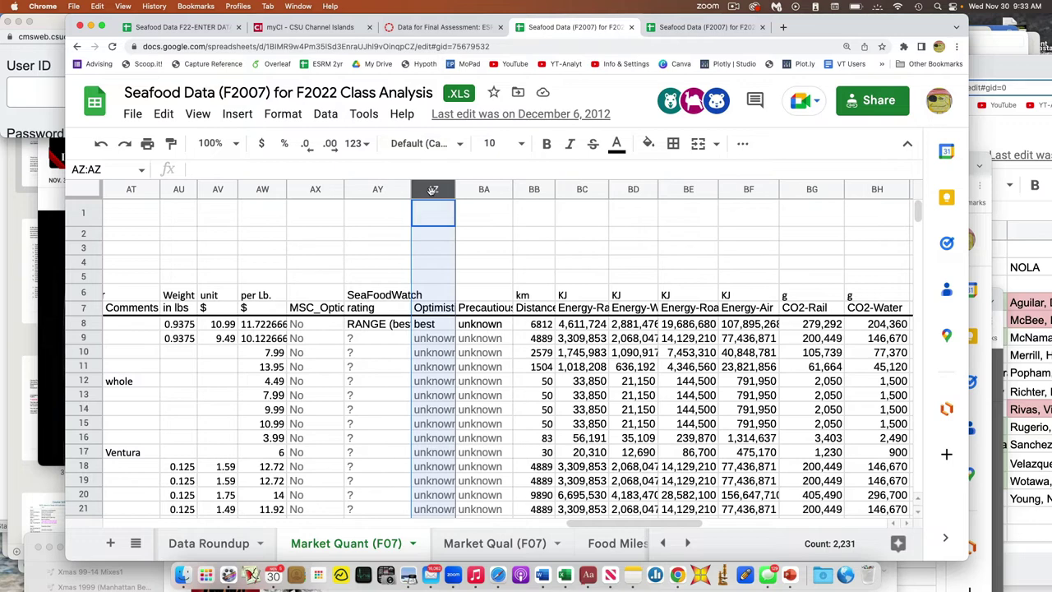
click(433, 310)
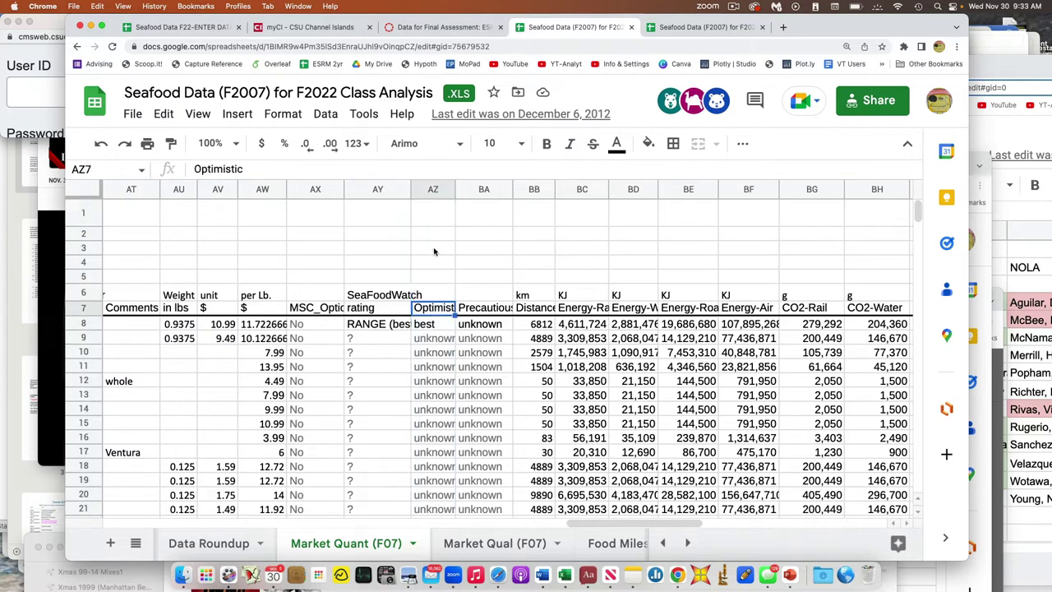
click(431, 190)
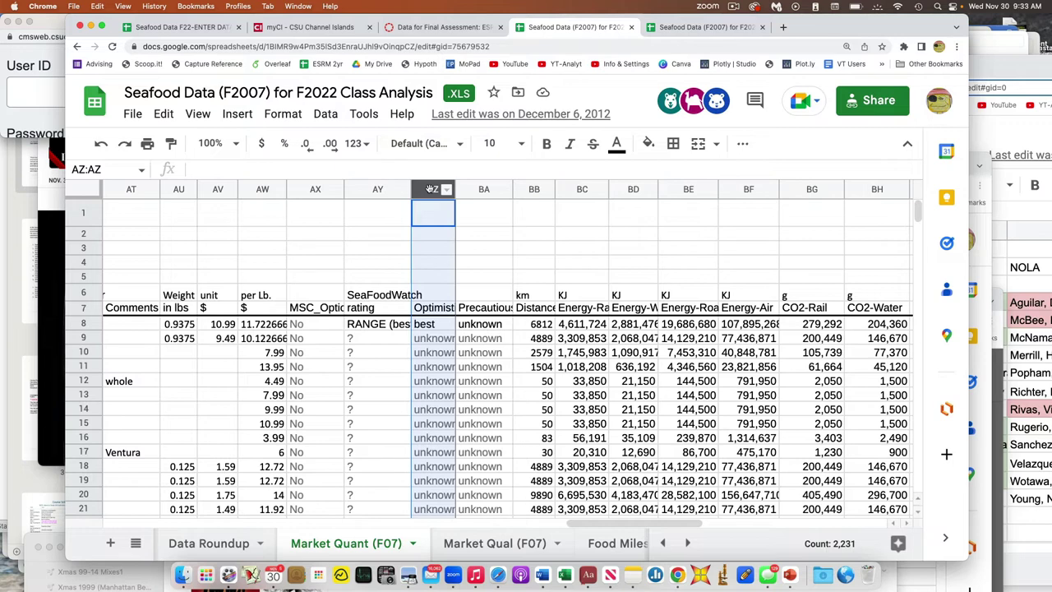
click(486, 189)
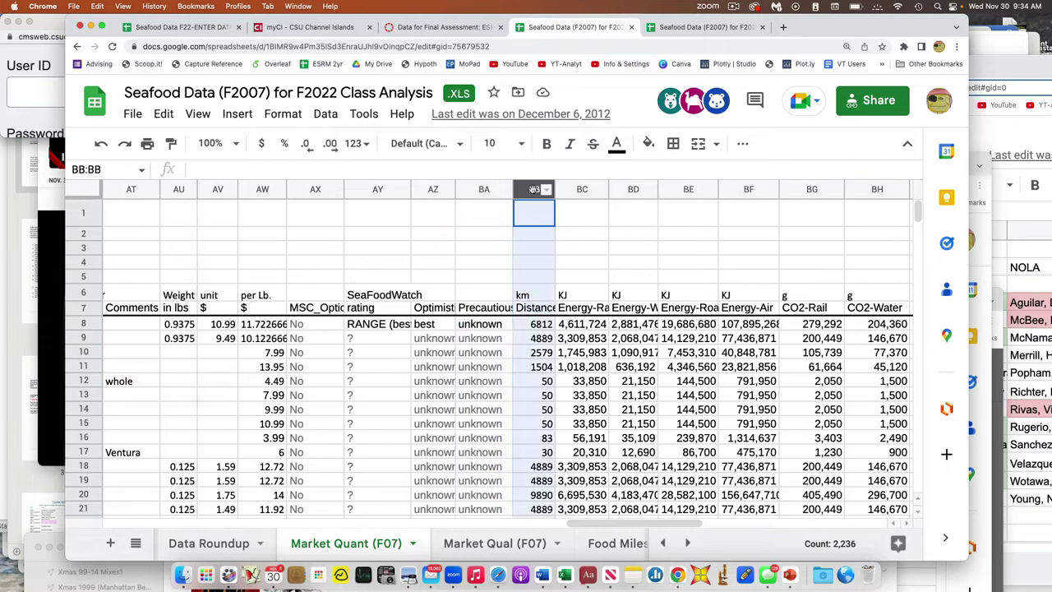
- Select the shipping distance column BB, then scroll right and select CO2-Final column BU
click(535, 189)
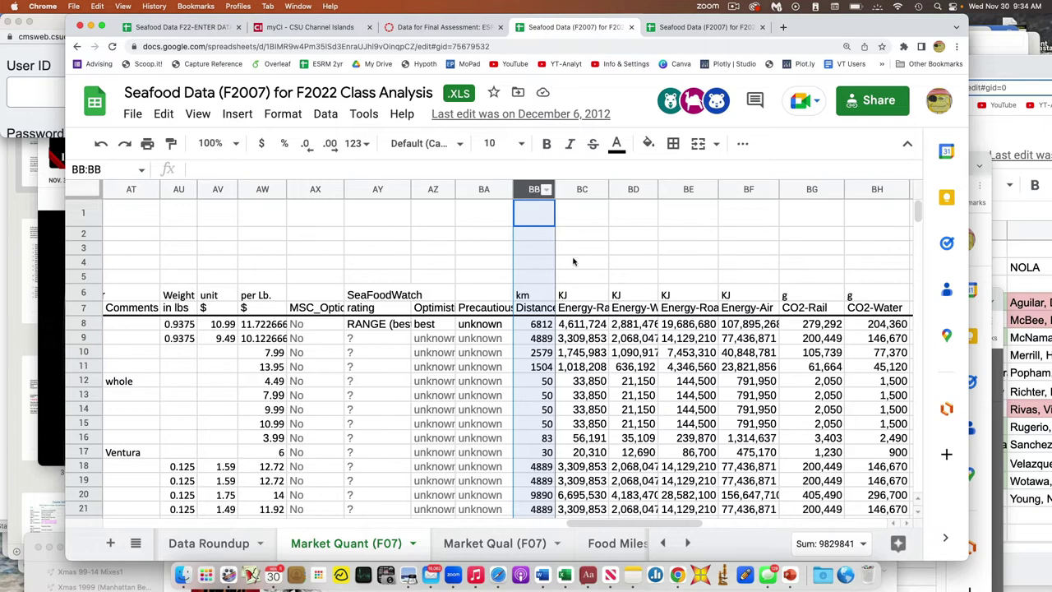
scroll(575, 308, right, 2)
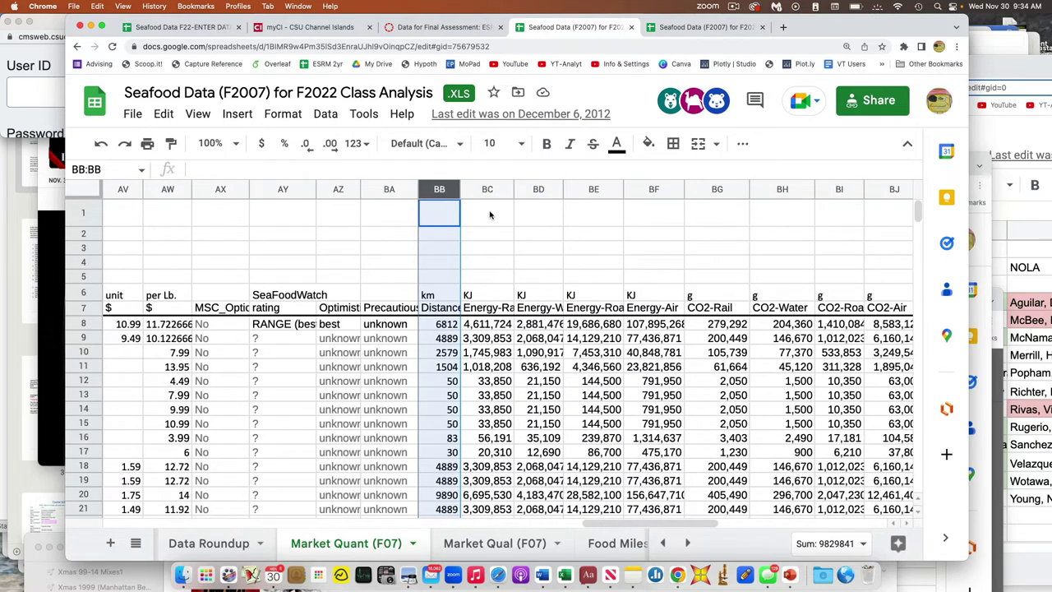
click(509, 251)
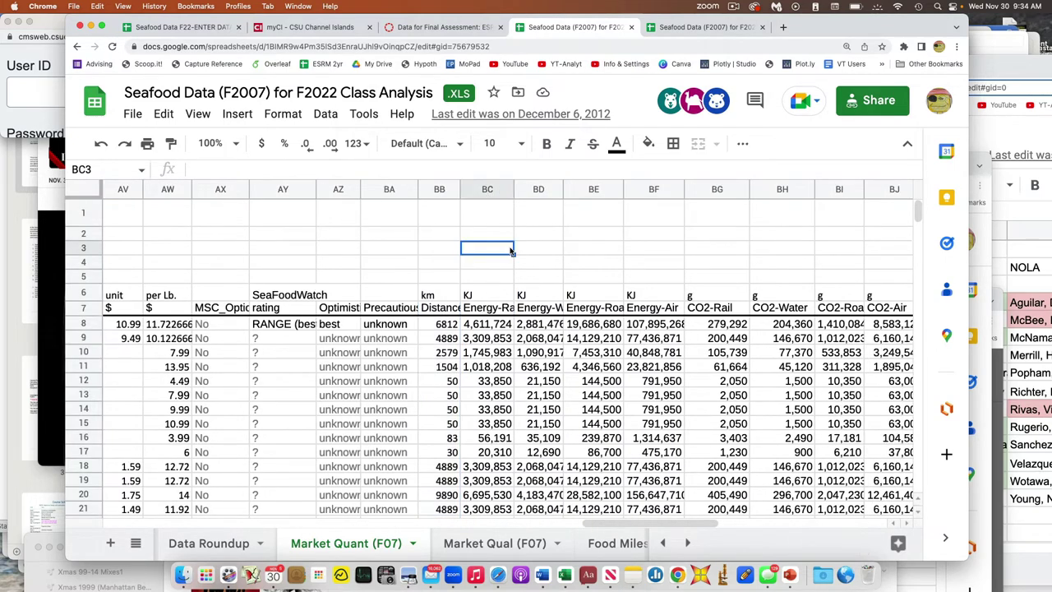
scroll(510, 250, right, 5)
scroll(509, 250, right, 5)
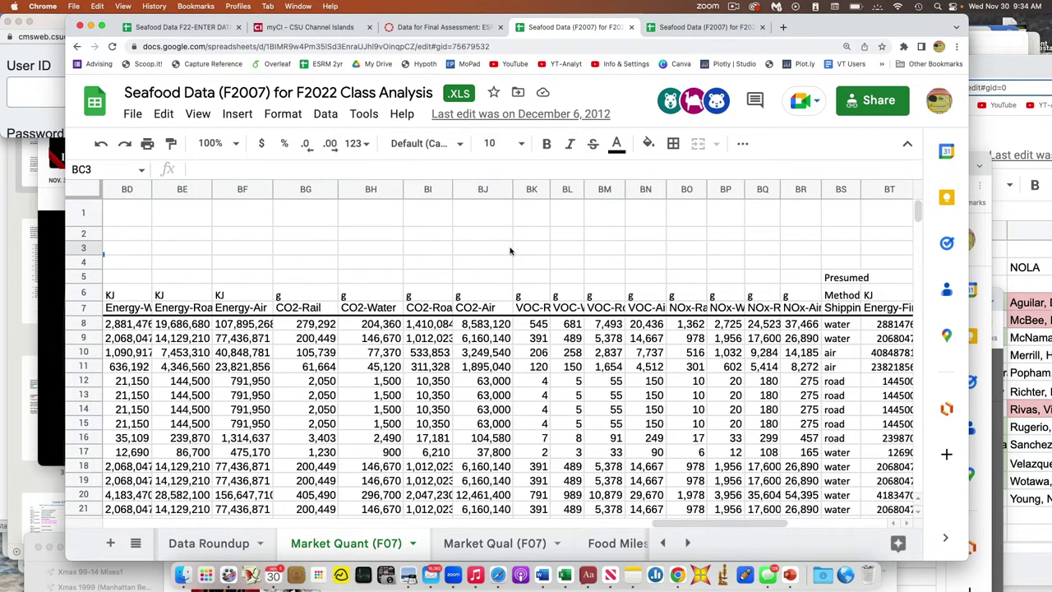
scroll(568, 261, right, 2)
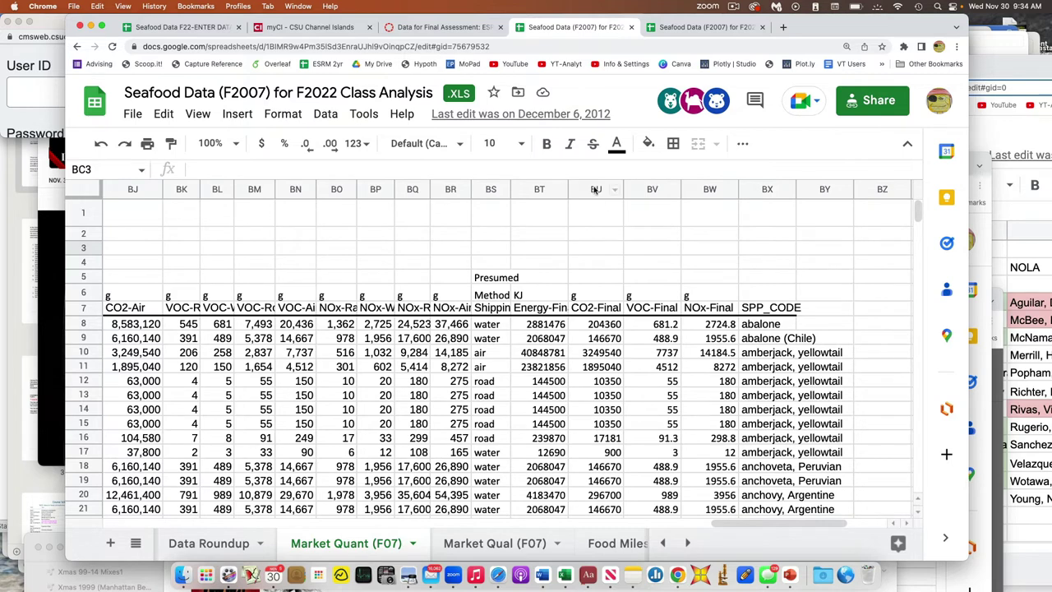
click(596, 189)
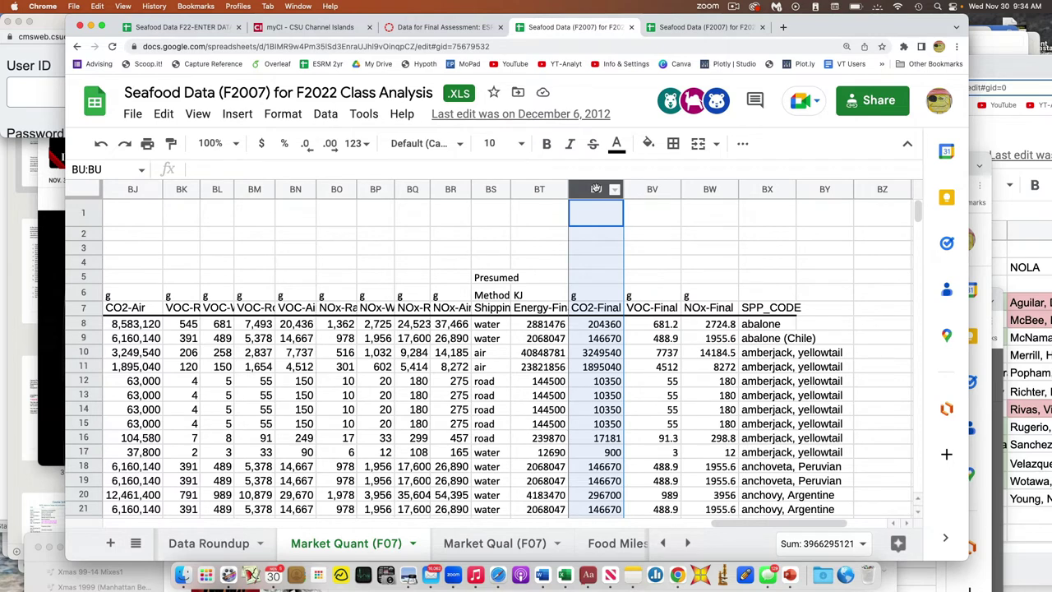
- Point out the CO2-Final, VOC-Final and NOx-Final headings, then switch to Market Qual (F07)
click(608, 314)
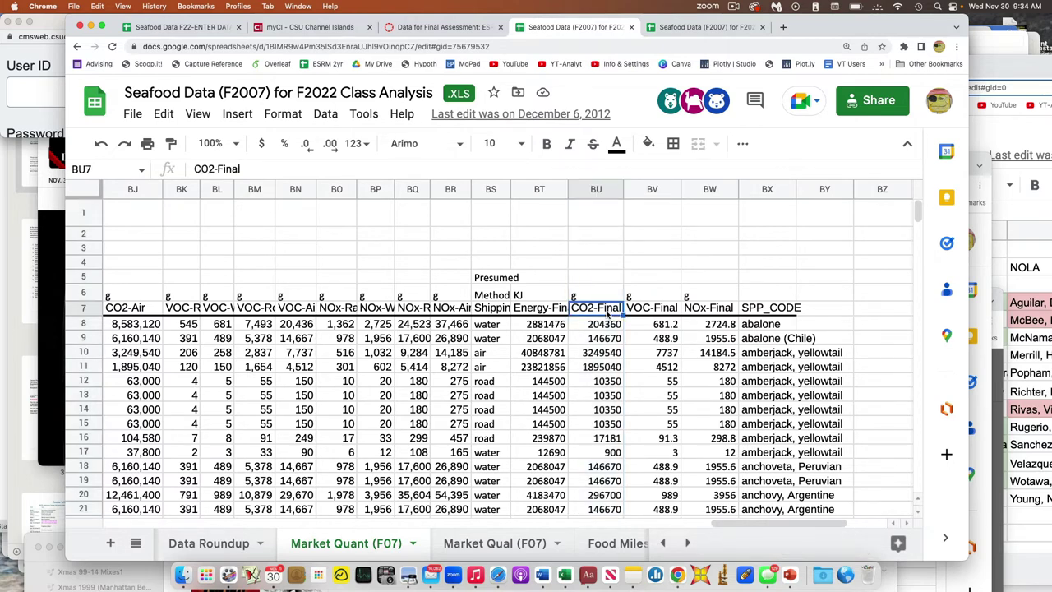
click(650, 308)
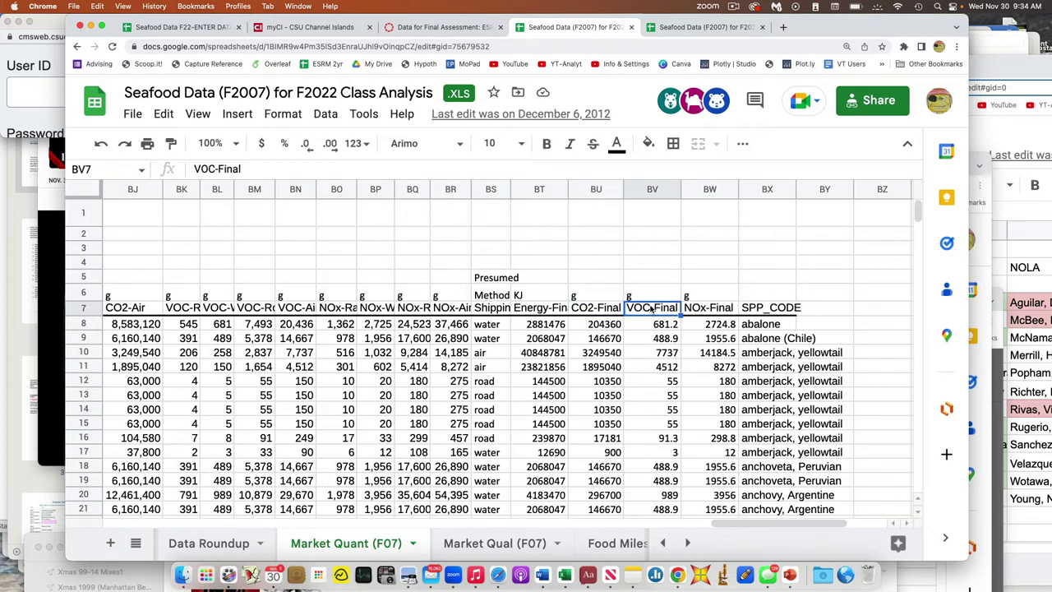
click(701, 311)
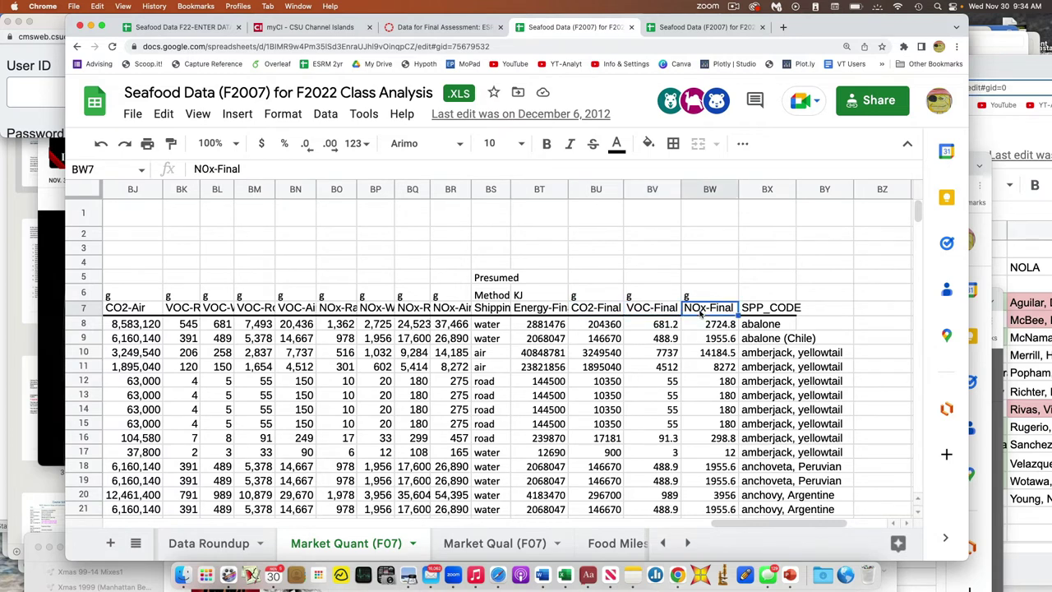
click(609, 310)
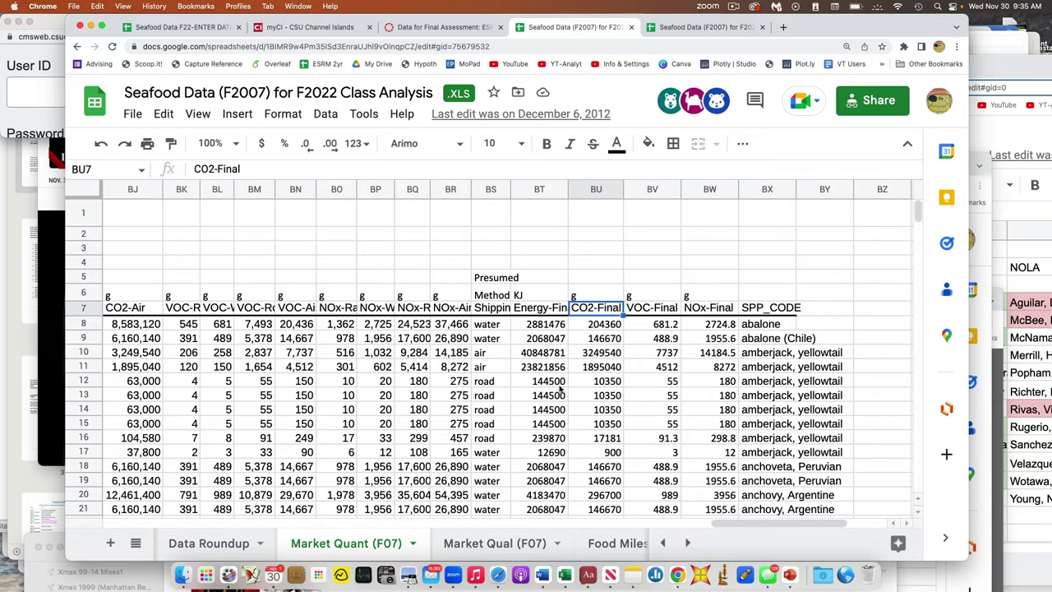
click(500, 542)
- Select Raw Answers column O, then scroll to Coded Answers and select cell X9
scroll(491, 403, right, 10)
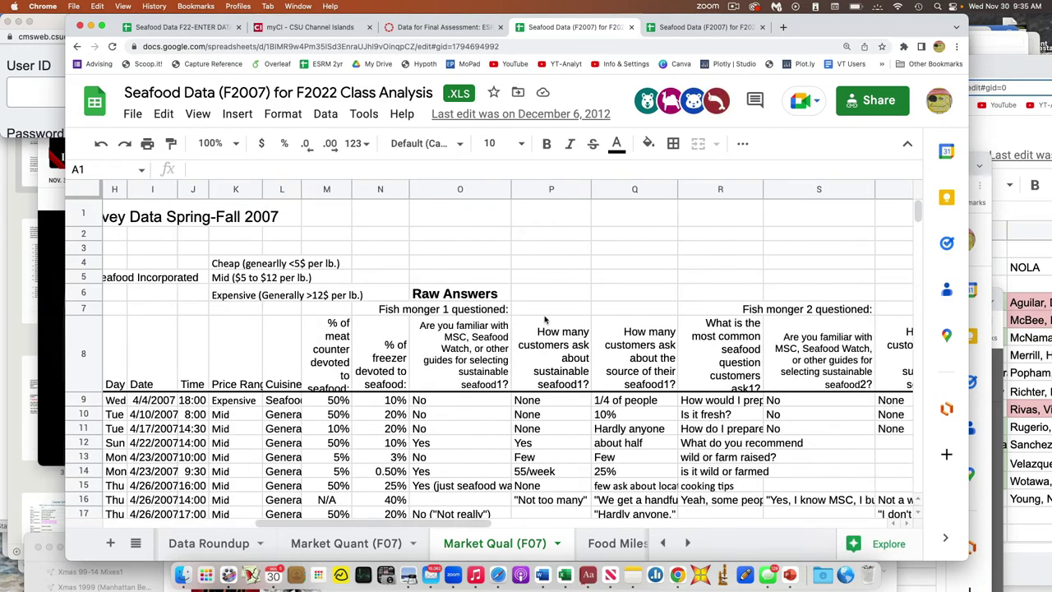
scroll(496, 271, left, 10)
scroll(624, 273, right, 3)
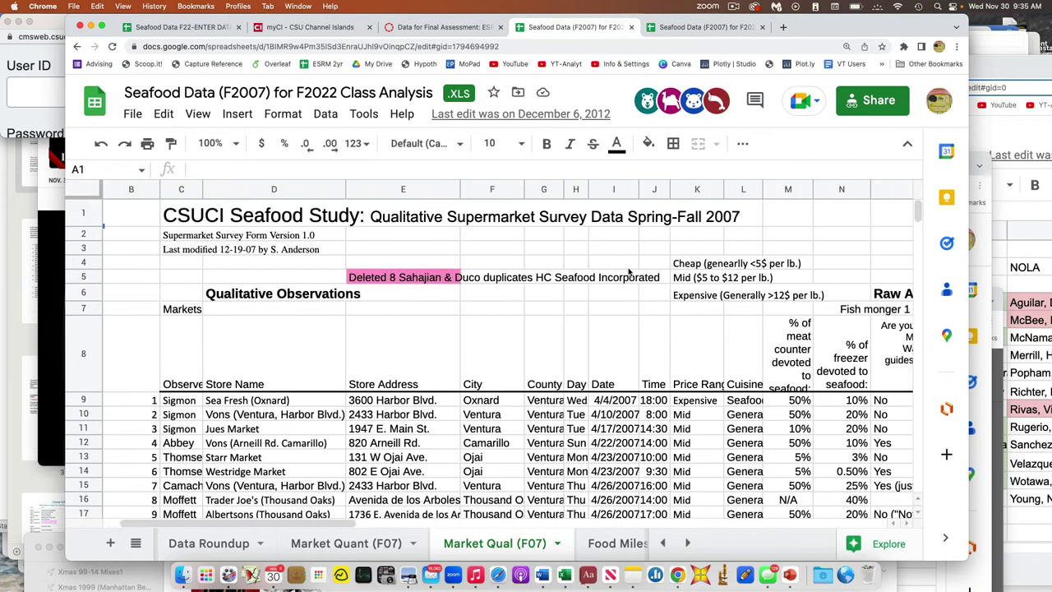
click(776, 192)
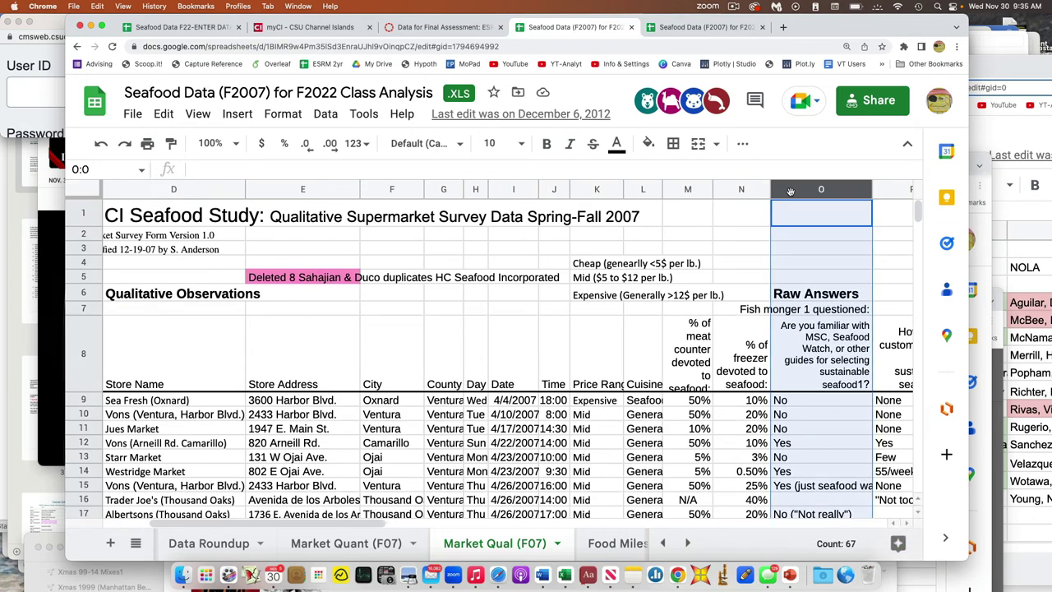
scroll(785, 194, right, 8)
scroll(793, 191, right, 8)
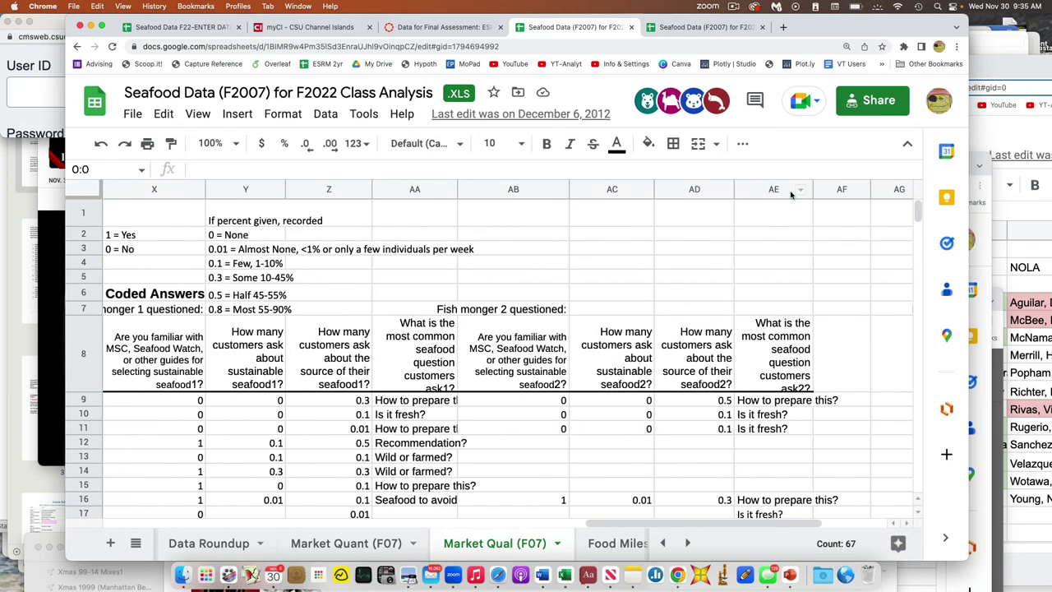
click(587, 264)
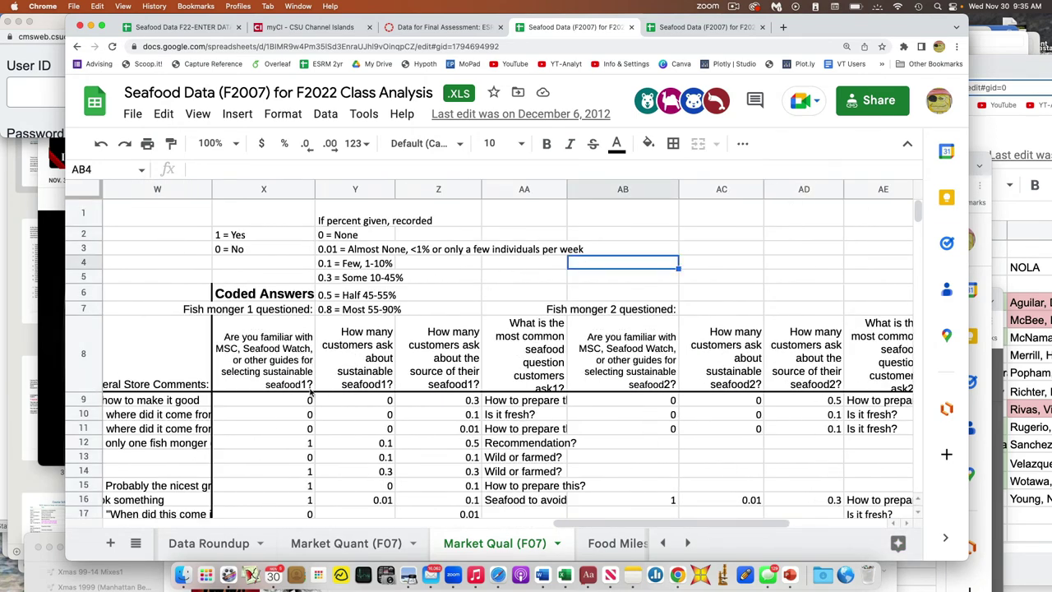
click(277, 403)
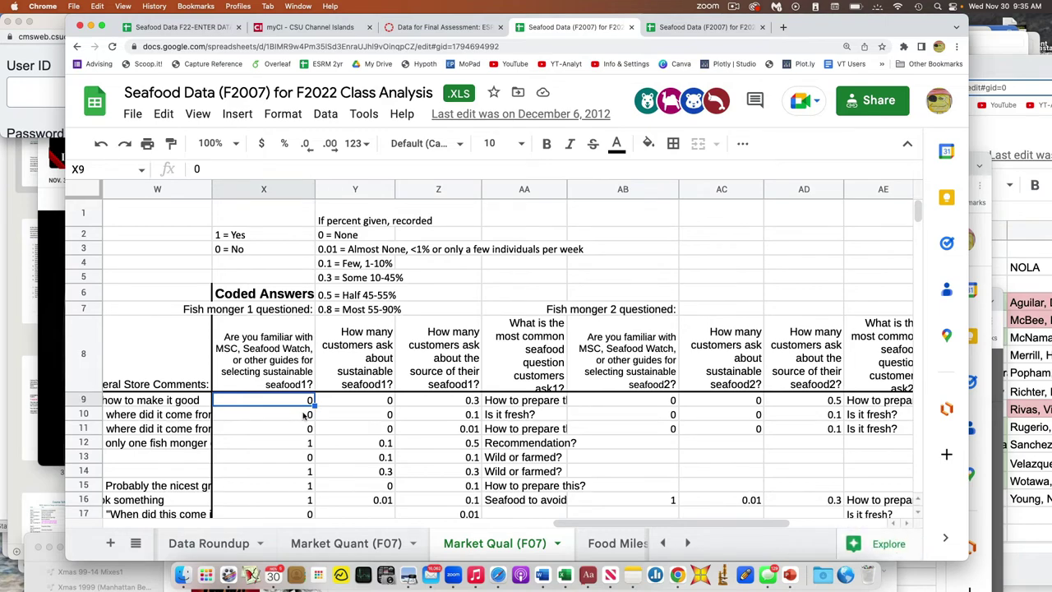
- Review the summary tables, then return to Canvas and advance to the seafood assessment assignment
scroll(304, 415, down, 15)
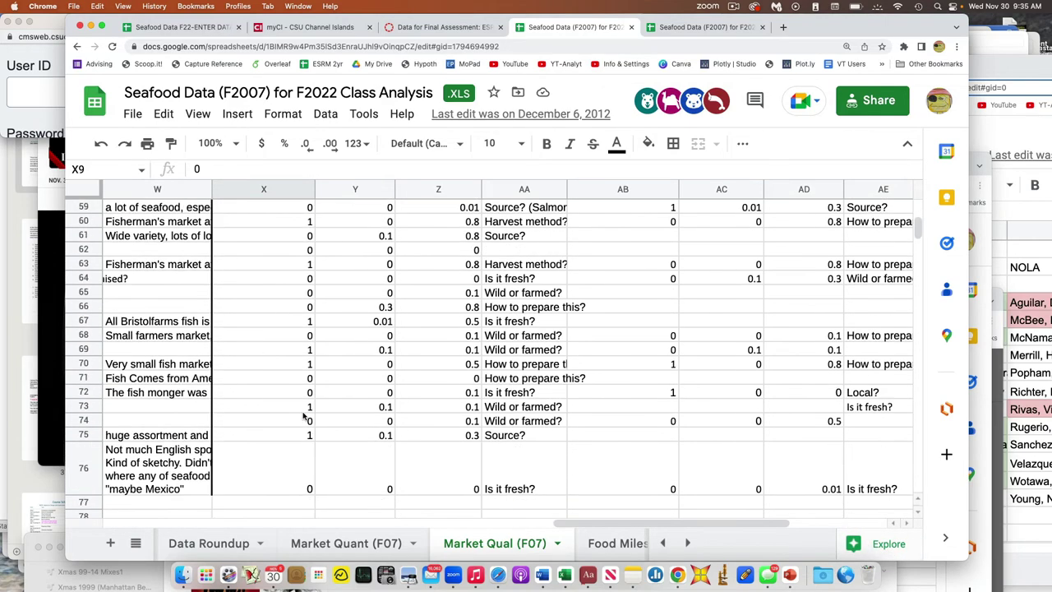
scroll(303, 416, down, 5)
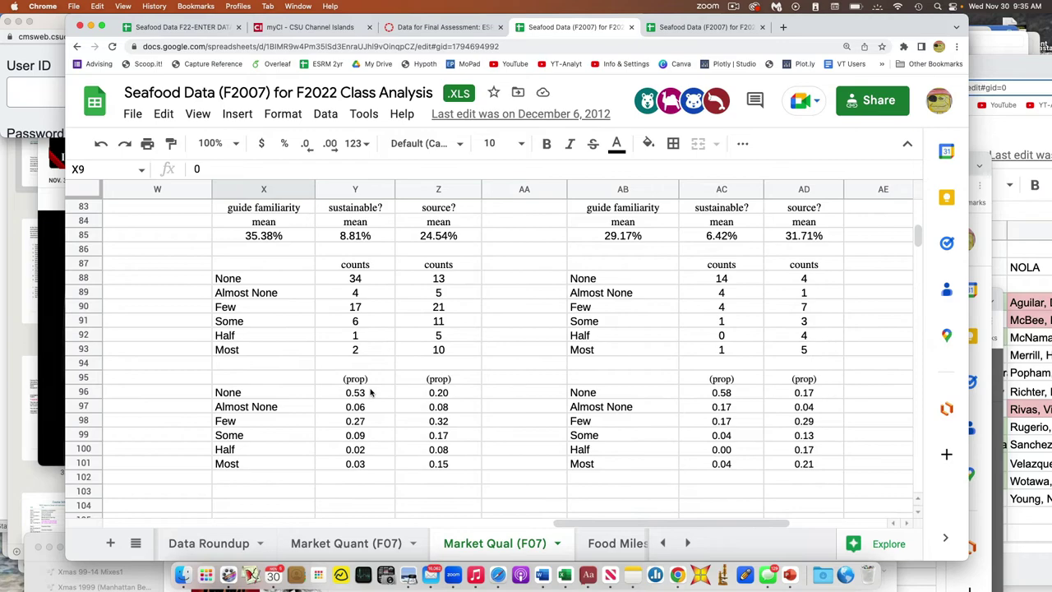
scroll(371, 394, up, 20)
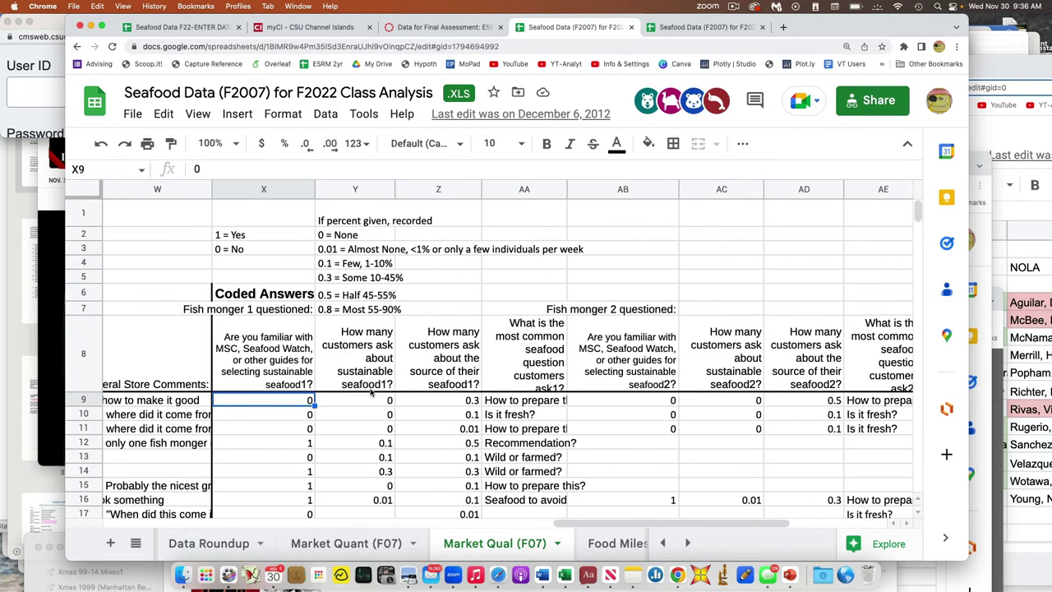
scroll(371, 394, left, 2)
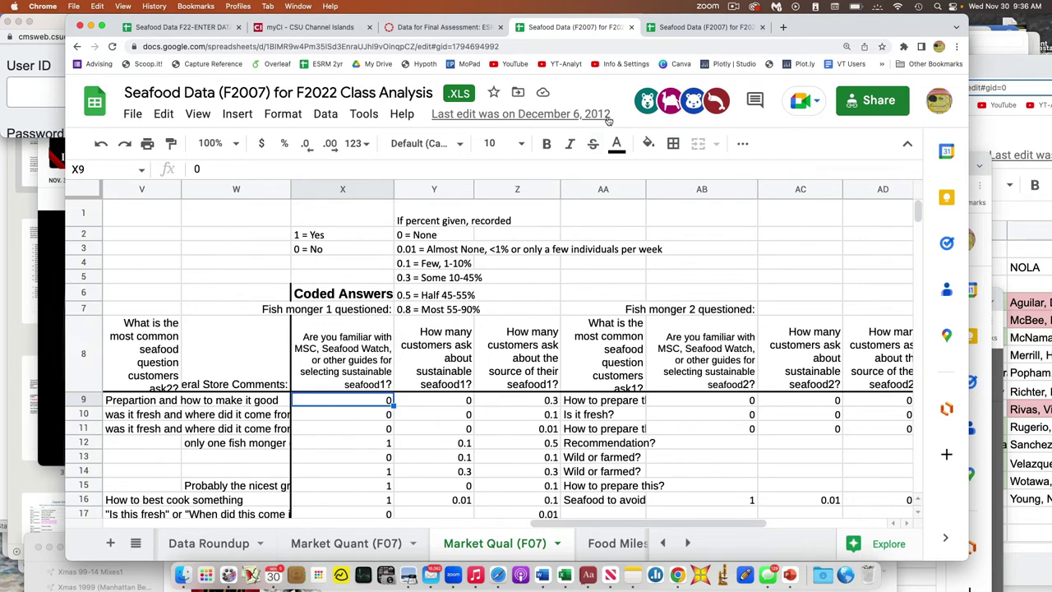
click(453, 30)
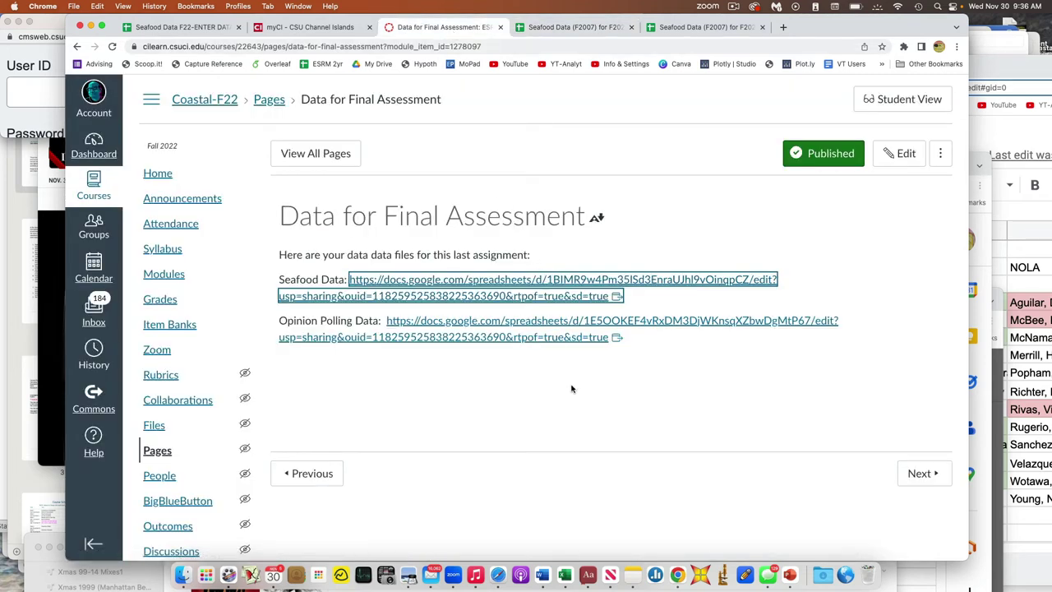
click(917, 475)
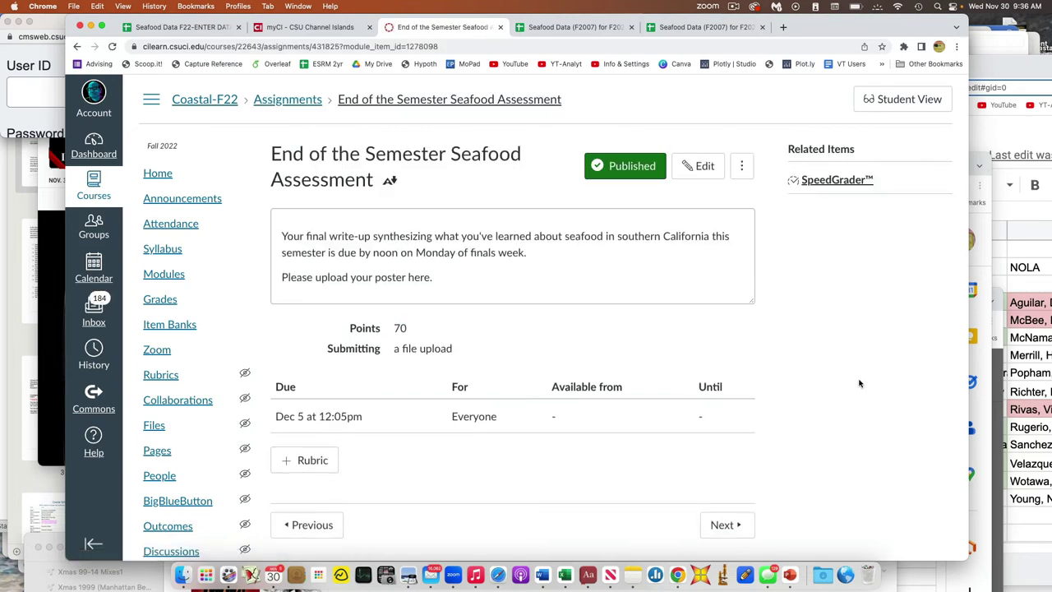
- Read through the poster upload assignment page, then go back with Previous
scroll(857, 383, down, 2)
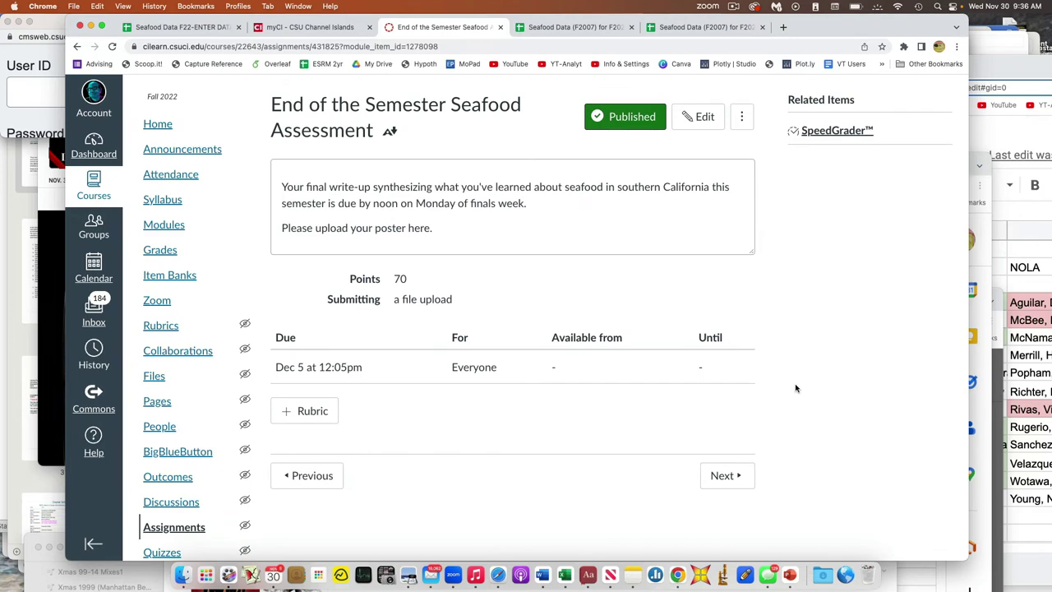
scroll(795, 388, up, 2)
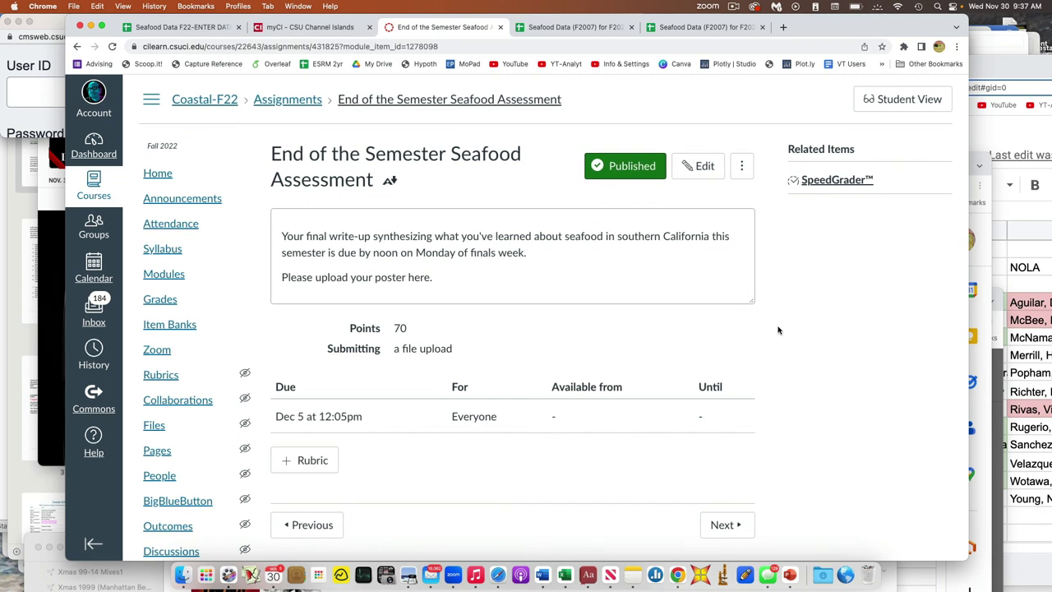
click(321, 526)
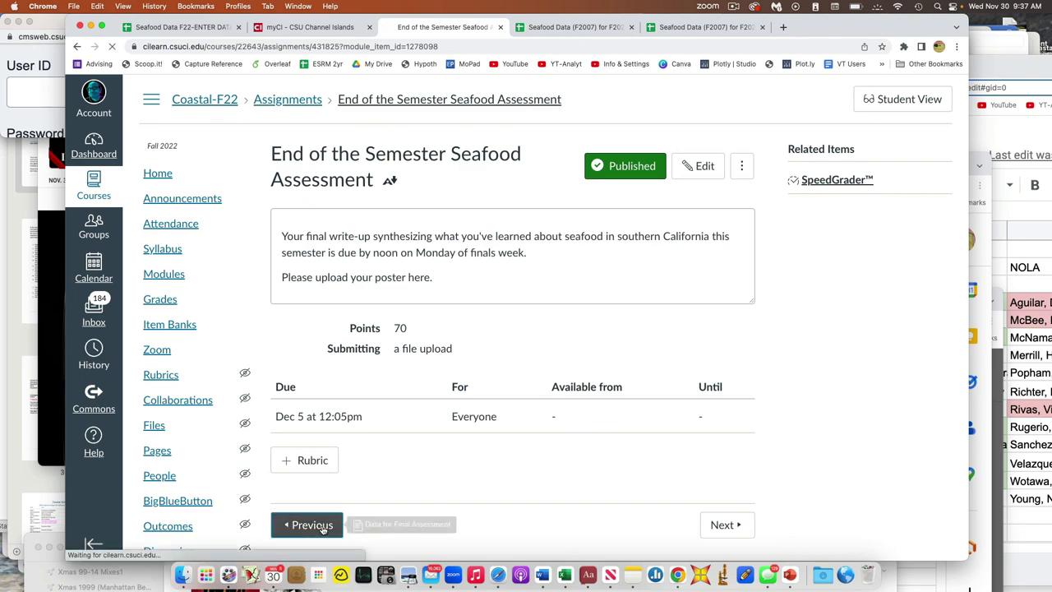